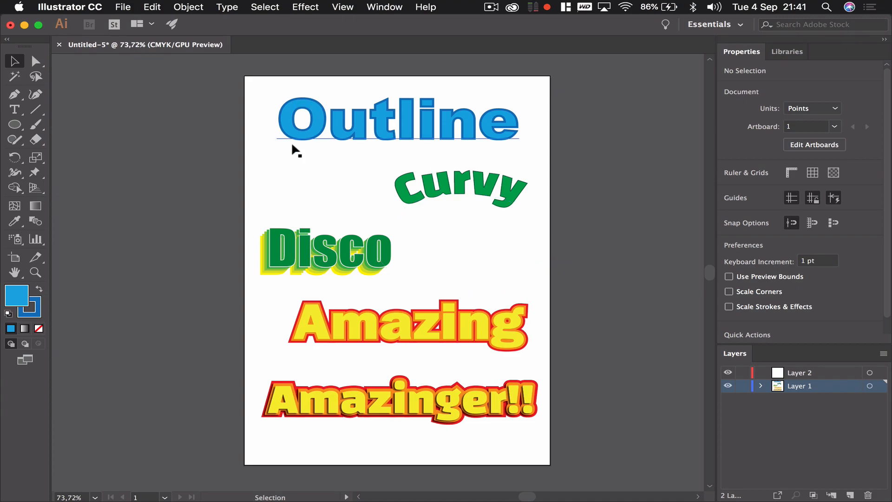
Move the finished blue "Outline" text off the artboard, just above its upper edge.
{"action": "scroll", "coordinate": [292, 145], "scroll_direction": "up", "scroll_amount": 5}
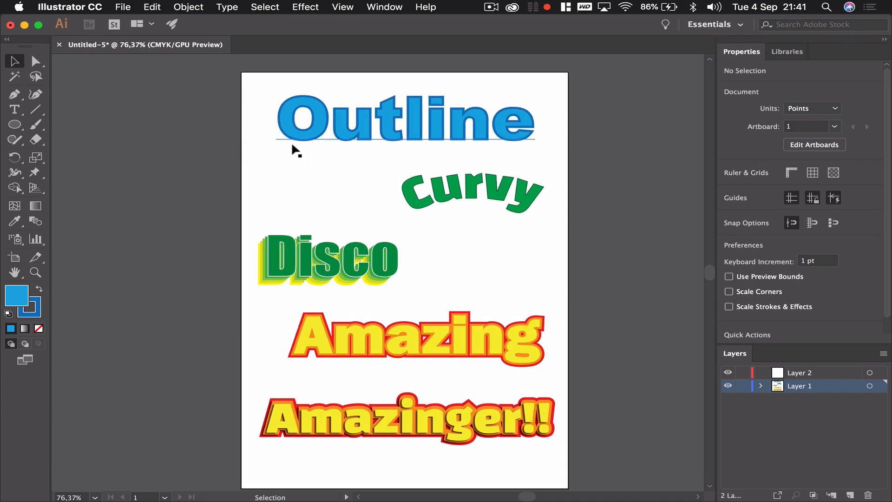
{"action": "scroll", "coordinate": [292, 145], "scroll_direction": "up", "scroll_amount": 3}
{"action": "scroll", "coordinate": [377, 214], "scroll_direction": "right", "scroll_amount": 5}
{"action": "left_click_drag", "start_coordinate": [376, 209], "coordinate": [379, 97]}
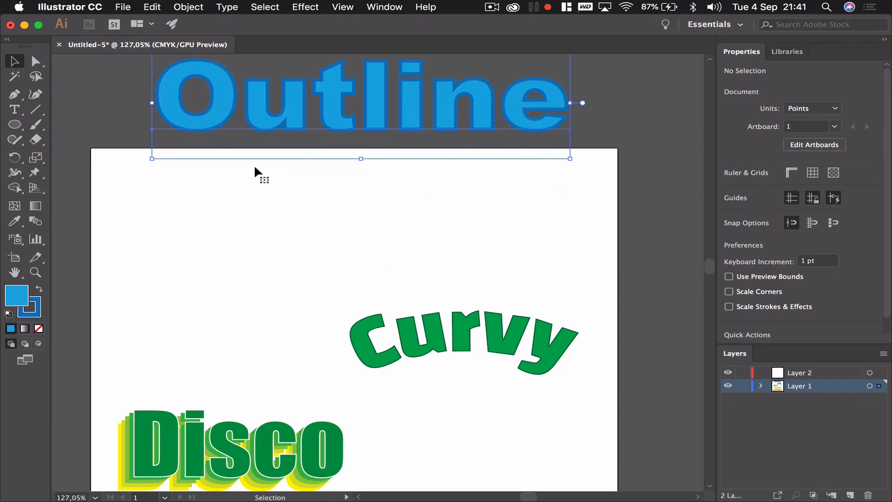
Create a new text object reading "Outline" and position it in the upper part of the artboard.
{"action": "left_click", "coordinate": [15, 109]}
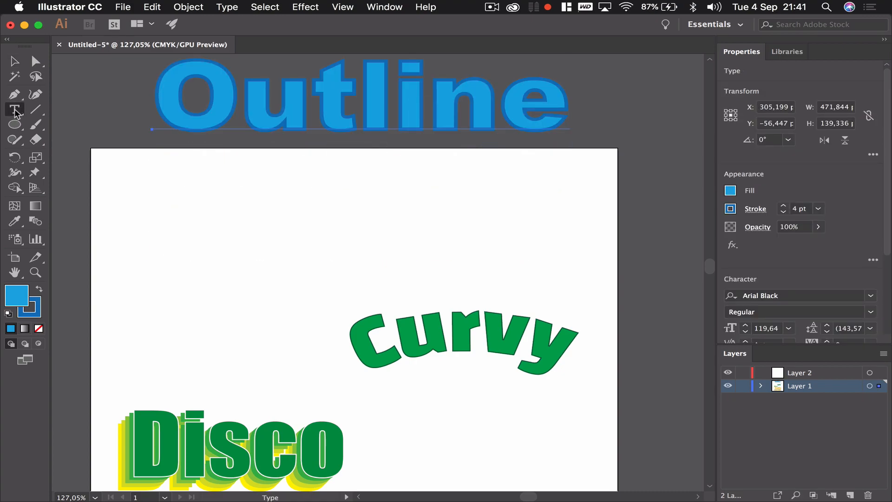
{"action": "left_click", "coordinate": [178, 214]}
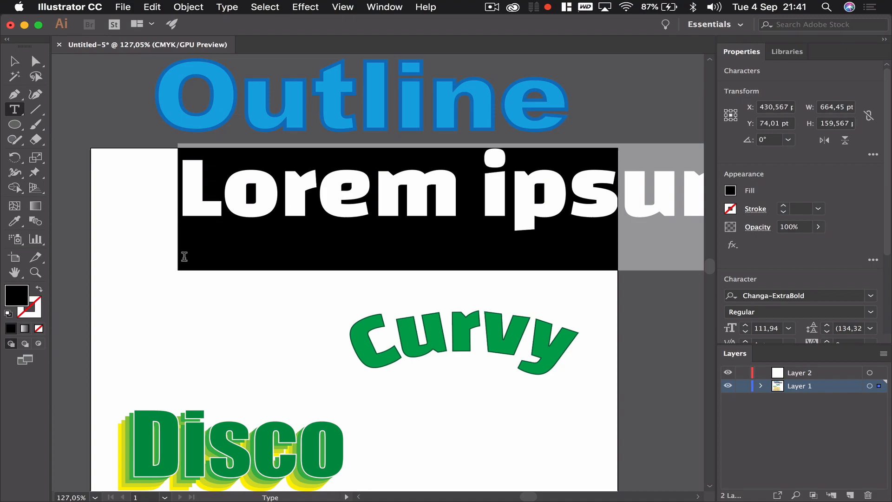
{"action": "type", "text": "Outline"}
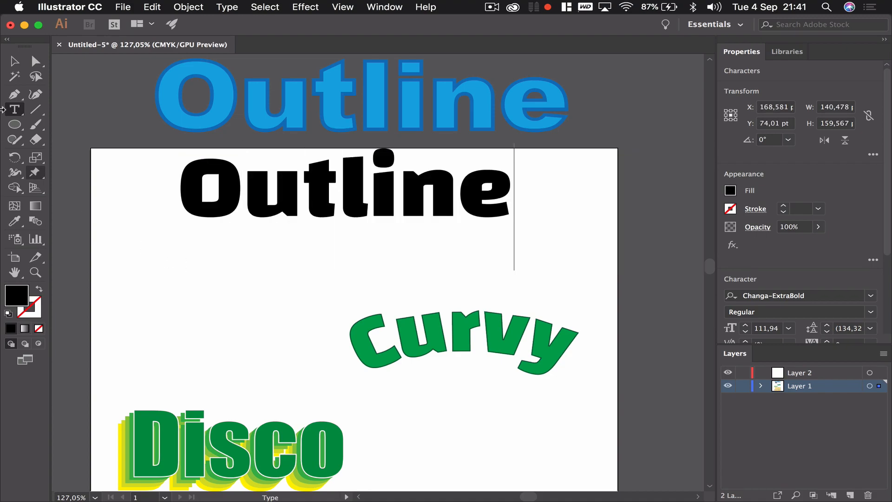
{"action": "left_click", "coordinate": [14, 61]}
{"action": "left_click_drag", "start_coordinate": [331, 212], "coordinate": [322, 233]}
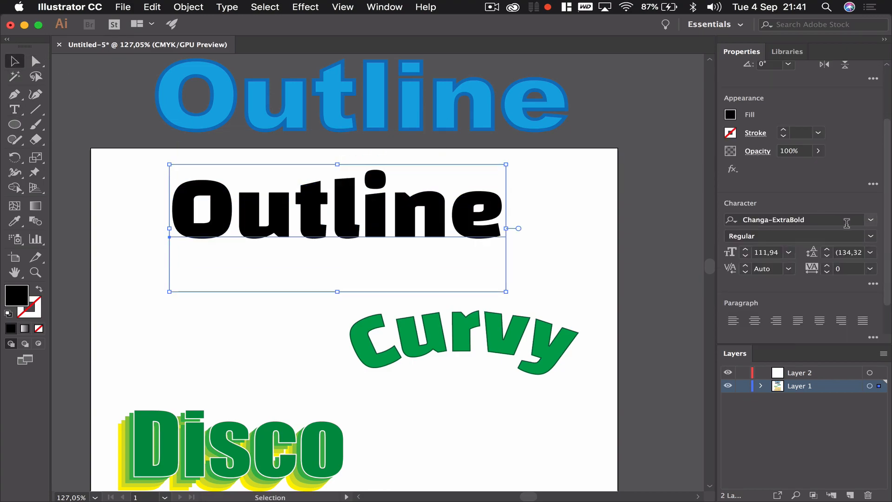
Set the font of the new black "Outline" text to Arial Black.
{"action": "left_click", "coordinate": [872, 222]}
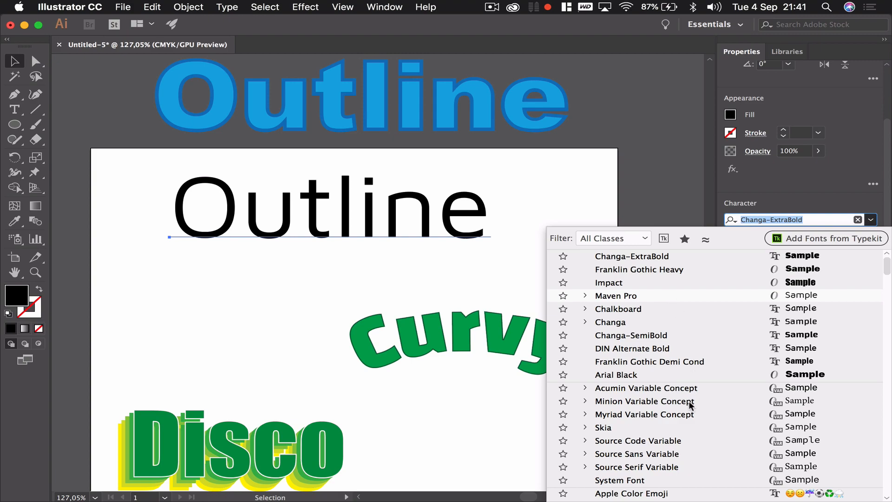
{"action": "scroll", "coordinate": [688, 404], "scroll_direction": "down", "scroll_amount": 5}
{"action": "scroll", "coordinate": [685, 405], "scroll_direction": "down", "scroll_amount": 3}
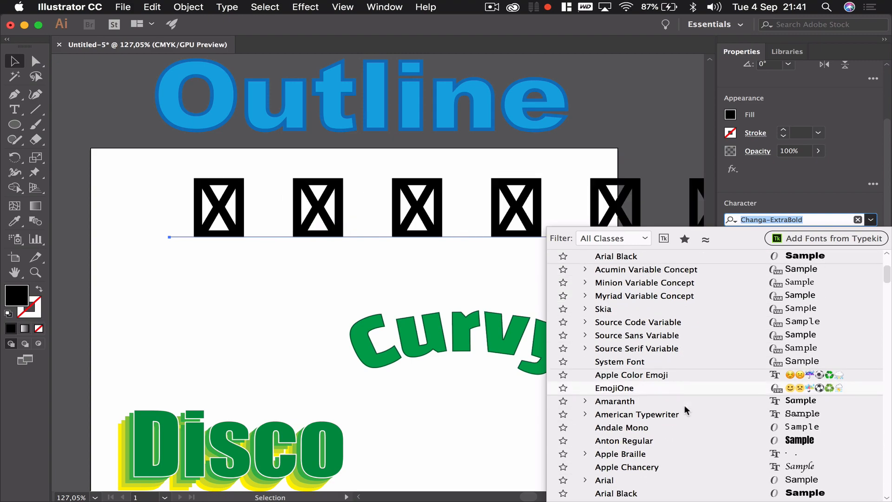
{"action": "left_click", "coordinate": [635, 469]}
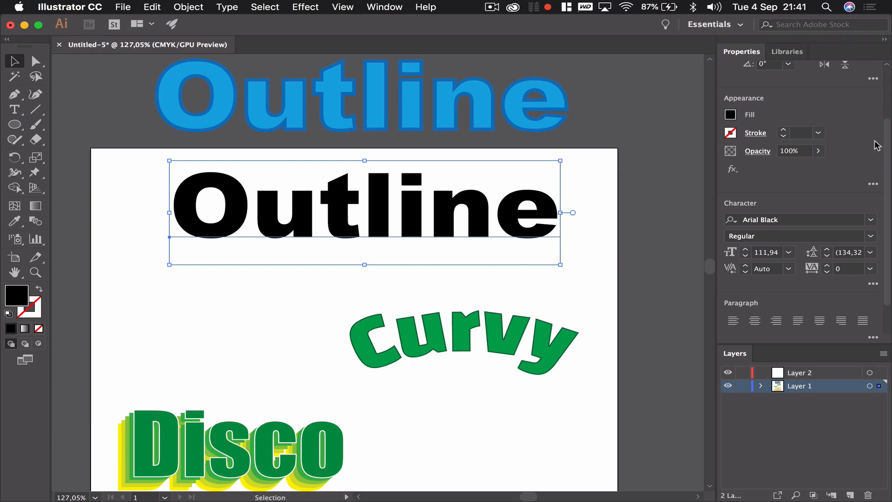
Fill the new "Outline" text with the light blue swatch.
{"action": "scroll", "coordinate": [876, 145], "scroll_direction": "up", "scroll_amount": 2}
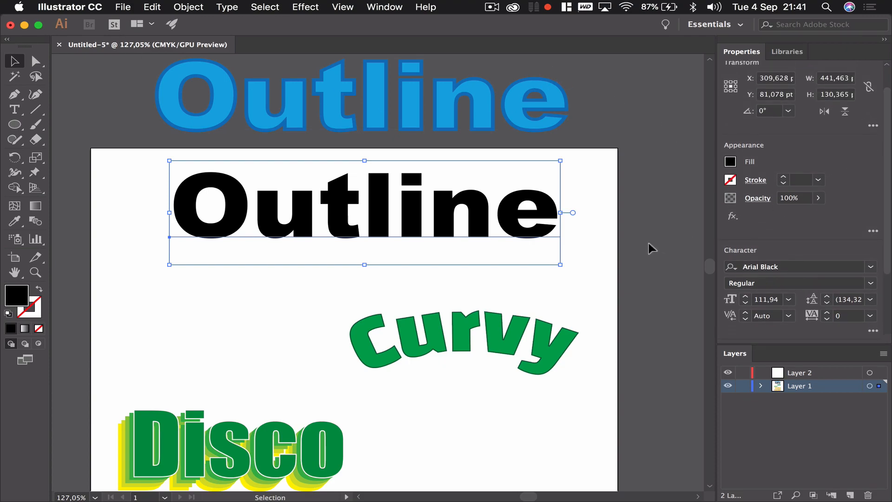
{"action": "left_click", "coordinate": [730, 162]}
{"action": "left_click", "coordinate": [657, 215]}
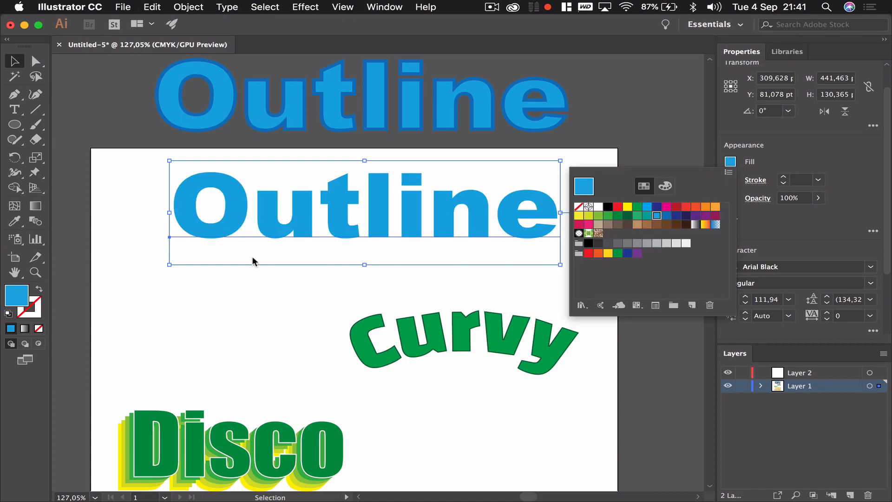
{"action": "left_click", "coordinate": [14, 61]}
{"action": "left_click", "coordinate": [83, 148]}
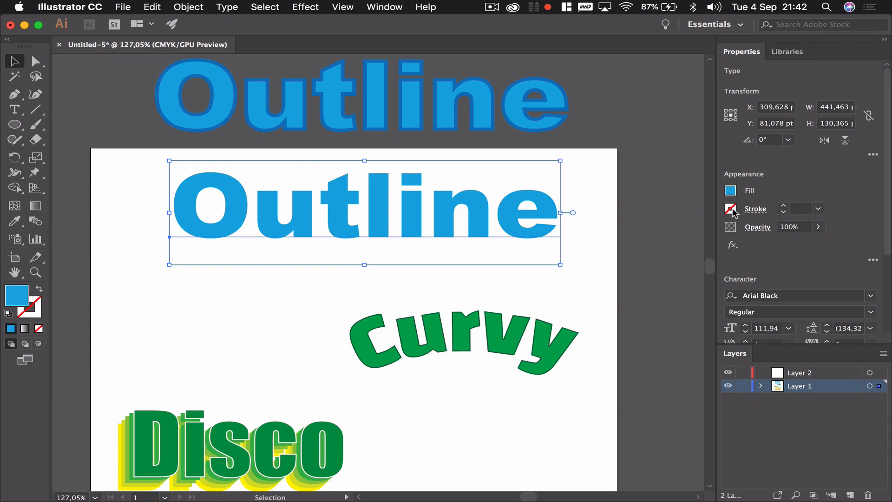
Add a 3 pt stroke around the new "Outline" text.
{"action": "left_click", "coordinate": [783, 206]}
{"action": "left_click", "coordinate": [783, 205]}
{"action": "left_click", "coordinate": [783, 205]}
{"action": "left_click", "coordinate": [783, 206]}
{"action": "left_click", "coordinate": [783, 206]}
{"action": "left_click", "coordinate": [783, 205]}
{"action": "left_click", "coordinate": [783, 205]}
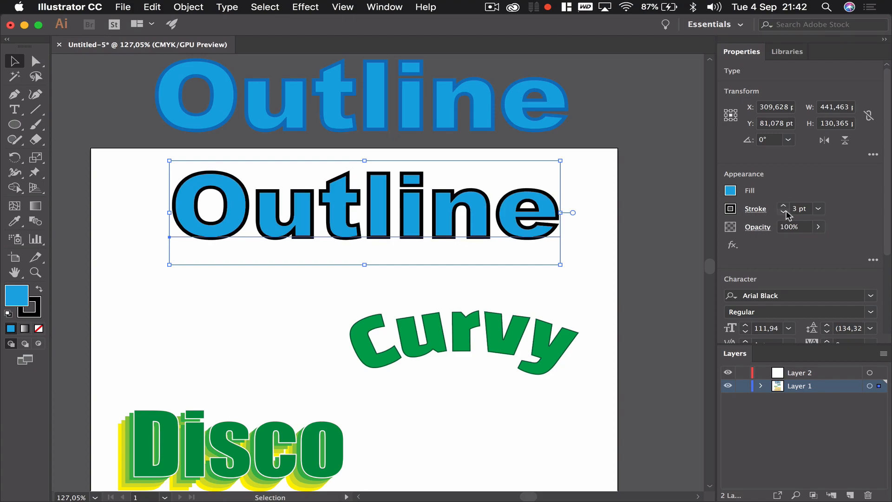
{"action": "left_click", "coordinate": [783, 212]}
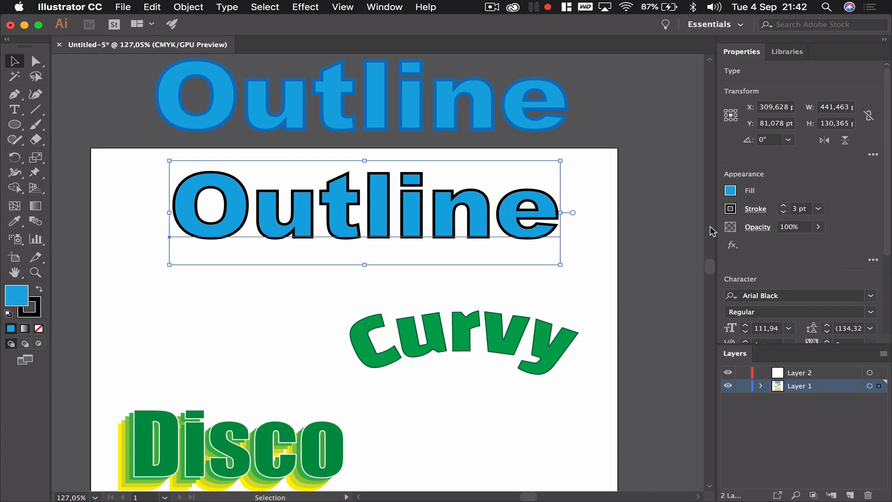
Colour the stroke of the new "Outline" text with a darker blue swatch and deselect the text.
{"action": "left_click", "coordinate": [734, 211]}
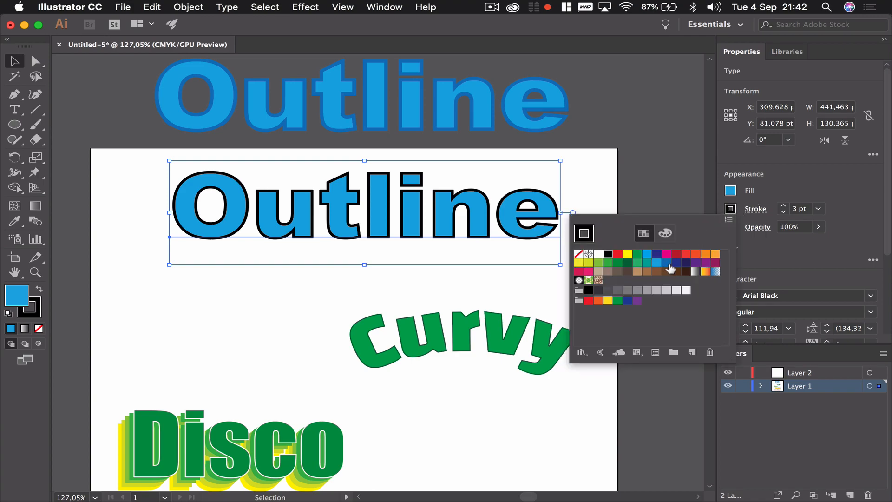
{"action": "left_click", "coordinate": [669, 267]}
{"action": "scroll", "coordinate": [375, 291], "scroll_direction": "down", "scroll_amount": 3}
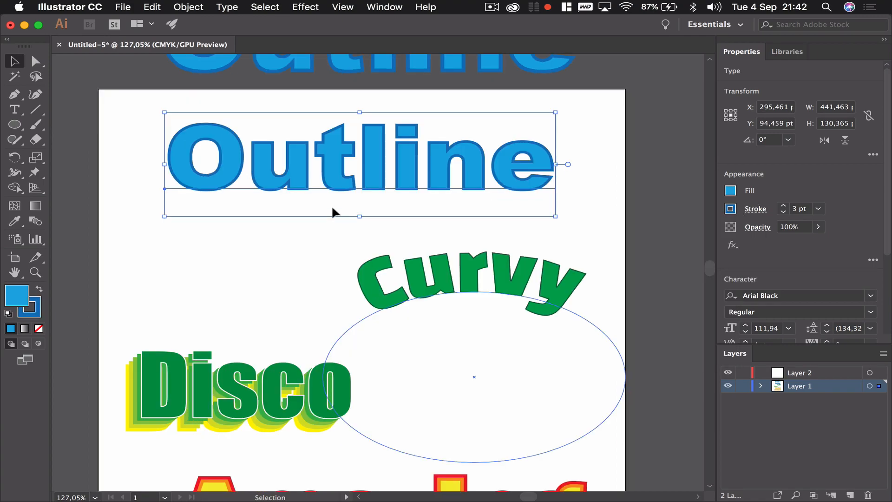
{"action": "left_click", "coordinate": [285, 263]}
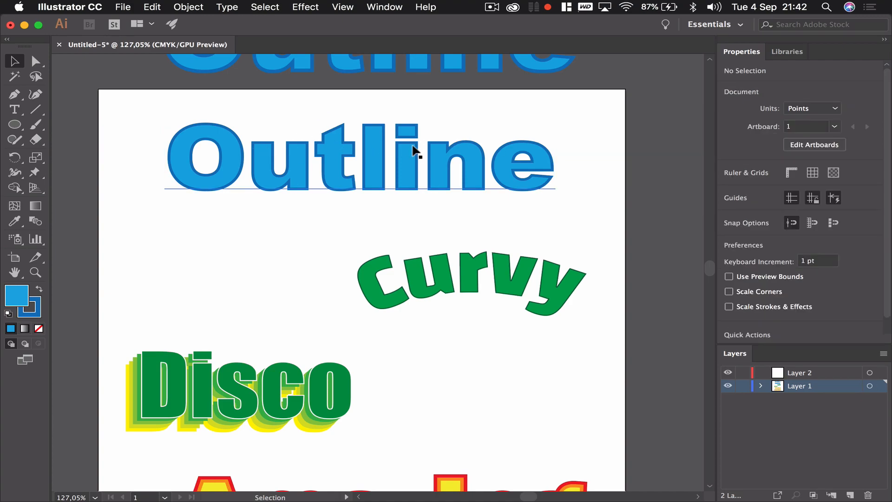
Move the finished green "Curvy" text off the artboard to its right side and deselect it.
{"action": "scroll", "coordinate": [416, 151], "scroll_direction": "down", "scroll_amount": 5}
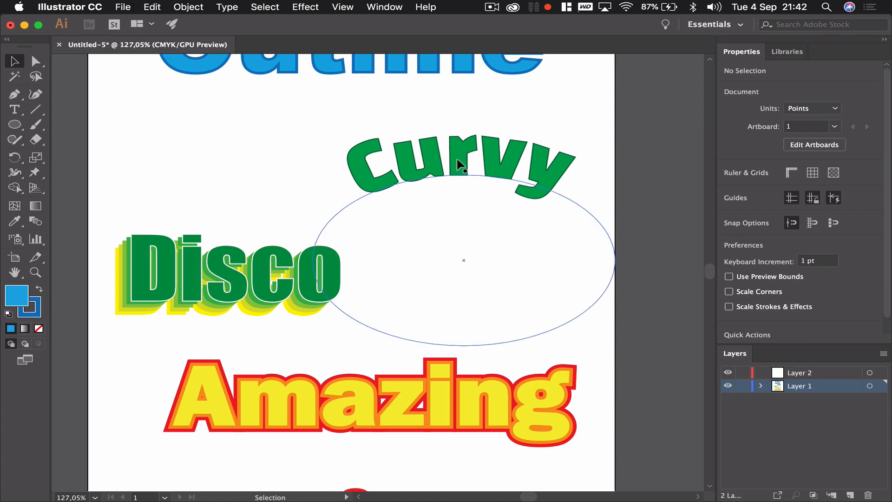
{"action": "scroll", "coordinate": [457, 159], "scroll_direction": "down", "scroll_amount": 2}
{"action": "scroll", "coordinate": [456, 161], "scroll_direction": "down", "scroll_amount": 1}
{"action": "scroll", "coordinate": [454, 159], "scroll_direction": "right", "scroll_amount": 3}
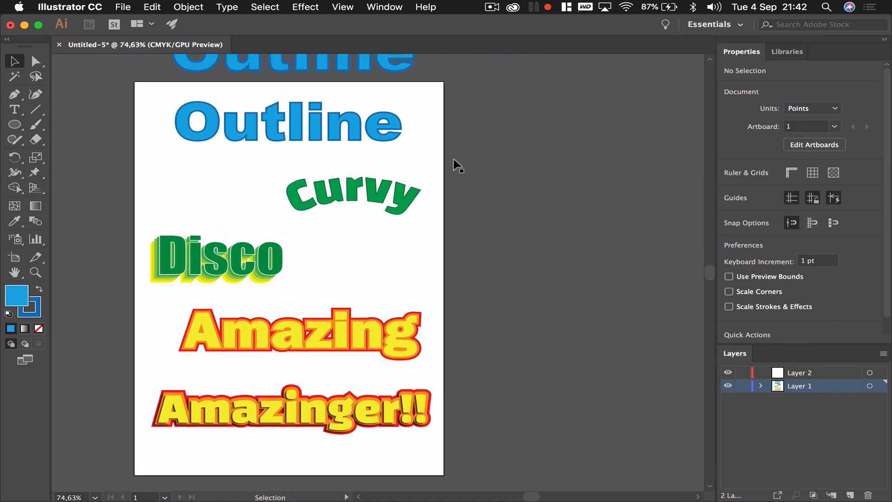
{"action": "left_click", "coordinate": [300, 188]}
{"action": "left_click_drag", "start_coordinate": [300, 188], "coordinate": [535, 176]}
{"action": "left_click", "coordinate": [409, 225]}
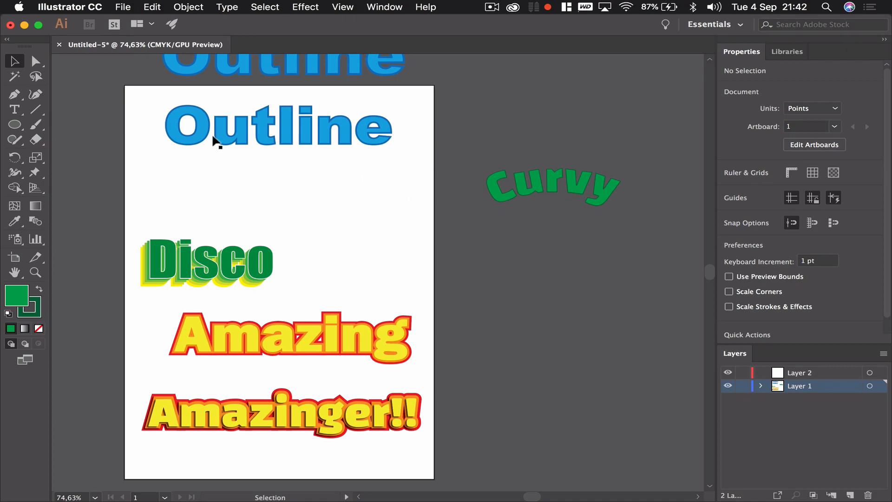
Draw an ellipse about 201 by 212 pt to the right of the "Disco" text and remove its fill.
{"action": "left_click", "coordinate": [19, 126]}
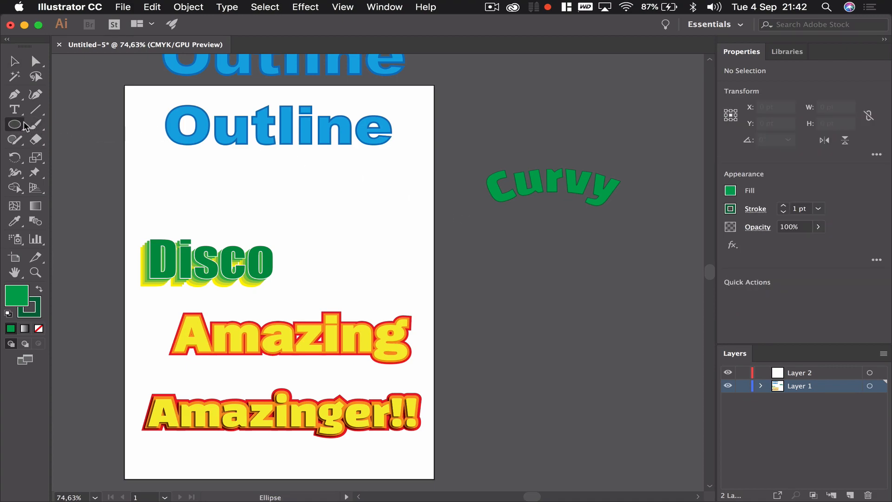
{"action": "left_click_drag", "start_coordinate": [306, 186], "coordinate": [411, 285]}
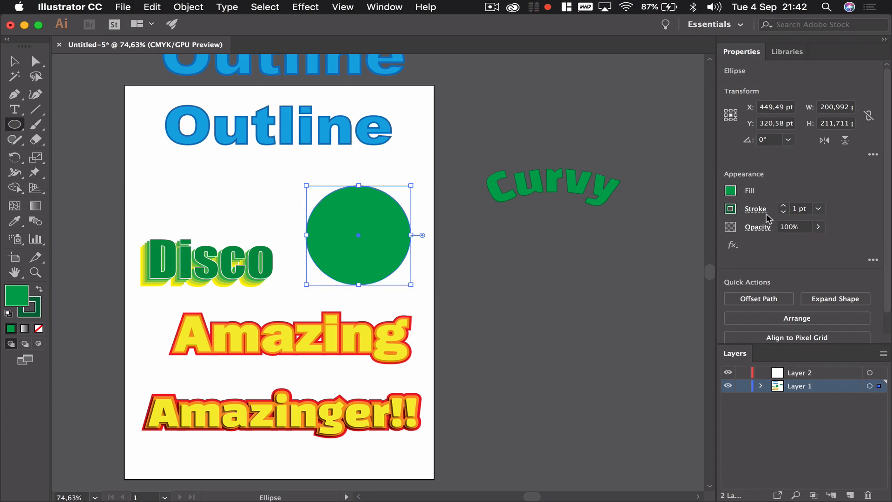
{"action": "left_click", "coordinate": [732, 192]}
{"action": "left_click", "coordinate": [578, 236]}
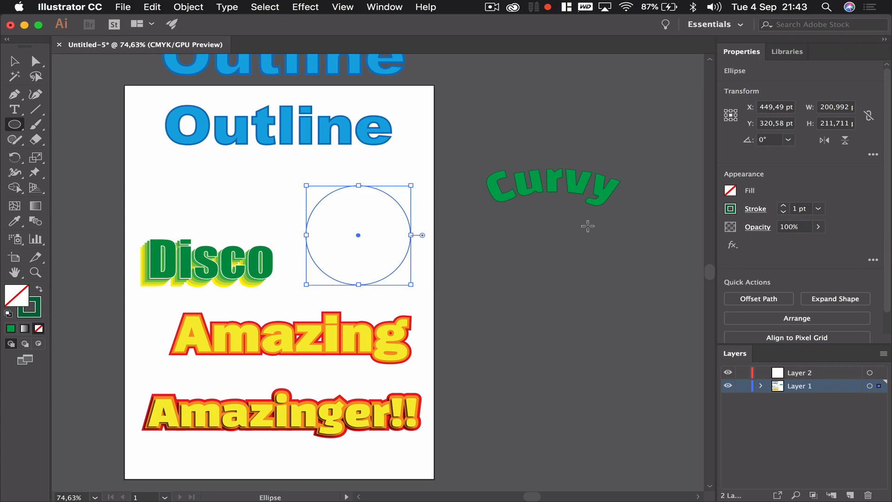
Turn the ellipse into a type path starting near its upper left and enter the text "Curvy" along it.
{"action": "scroll", "coordinate": [416, 221], "scroll_direction": "up", "scroll_amount": 8}
{"action": "scroll", "coordinate": [416, 221], "scroll_direction": "left", "scroll_amount": 5}
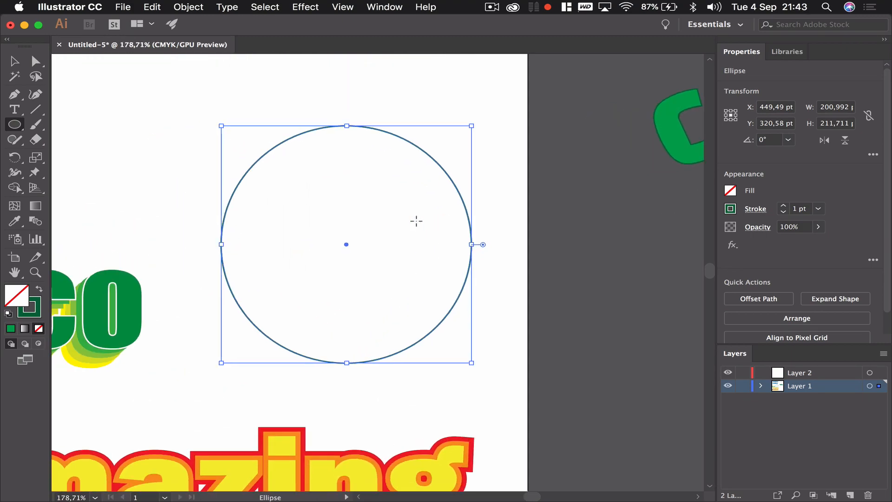
{"action": "scroll", "coordinate": [416, 221], "scroll_direction": "right", "scroll_amount": 2}
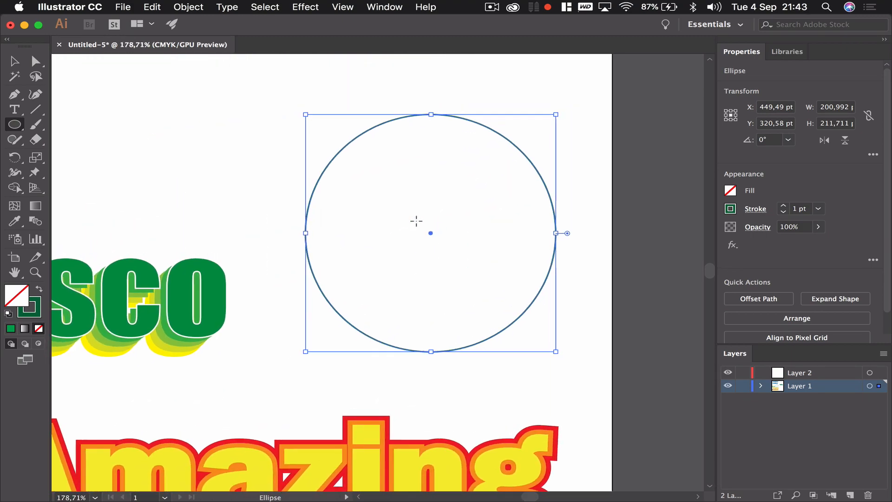
{"action": "left_click", "coordinate": [15, 116]}
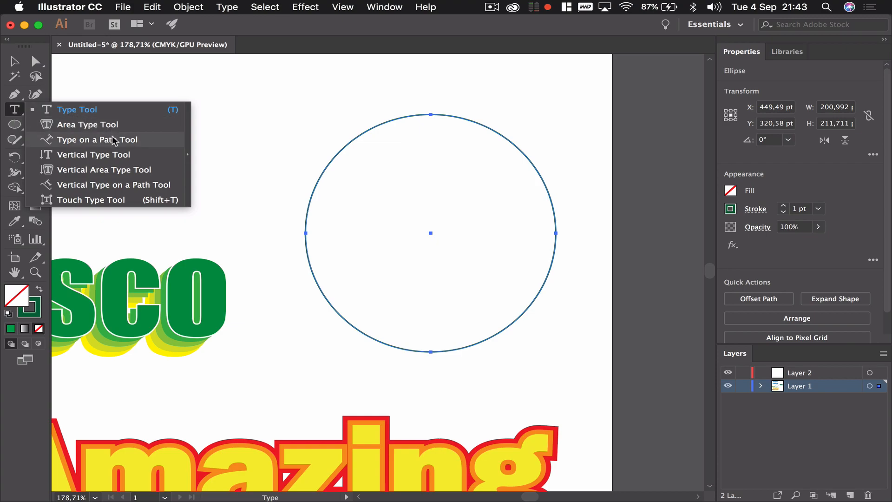
{"action": "left_click", "coordinate": [160, 142]}
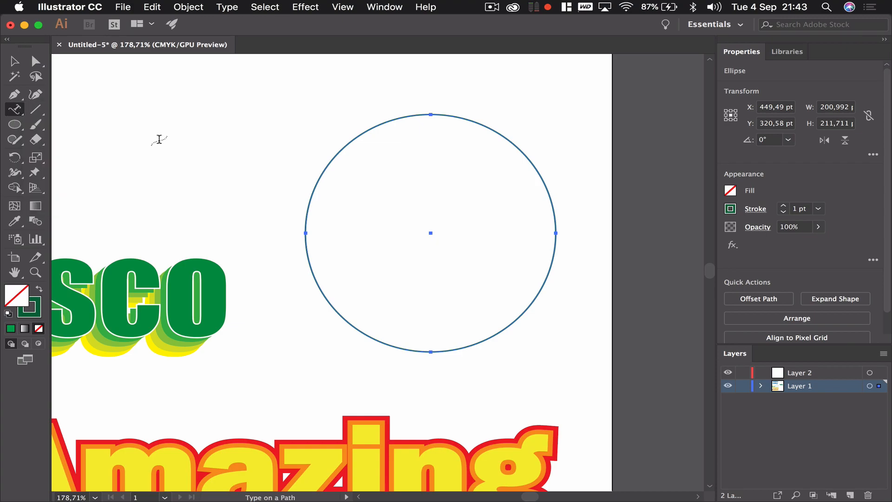
{"action": "left_click", "coordinate": [362, 132]}
{"action": "scroll", "coordinate": [371, 180], "scroll_direction": "down", "scroll_amount": 3}
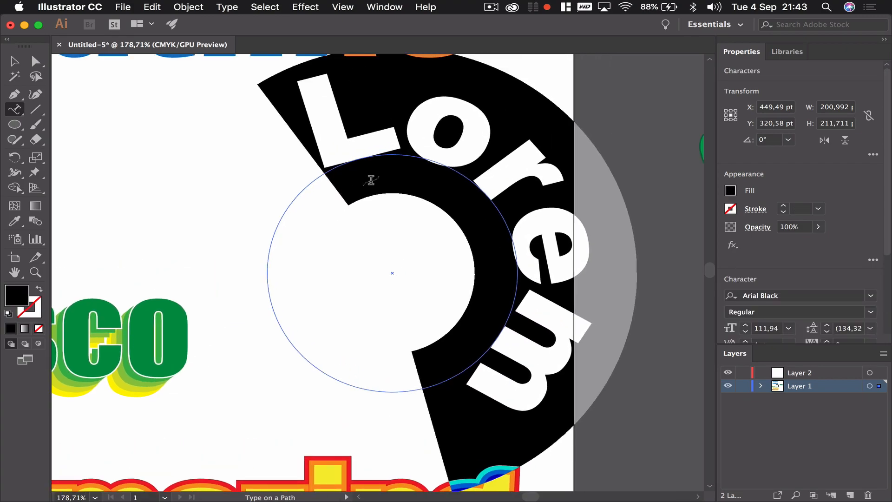
{"action": "scroll", "coordinate": [371, 179], "scroll_direction": "down", "scroll_amount": 2}
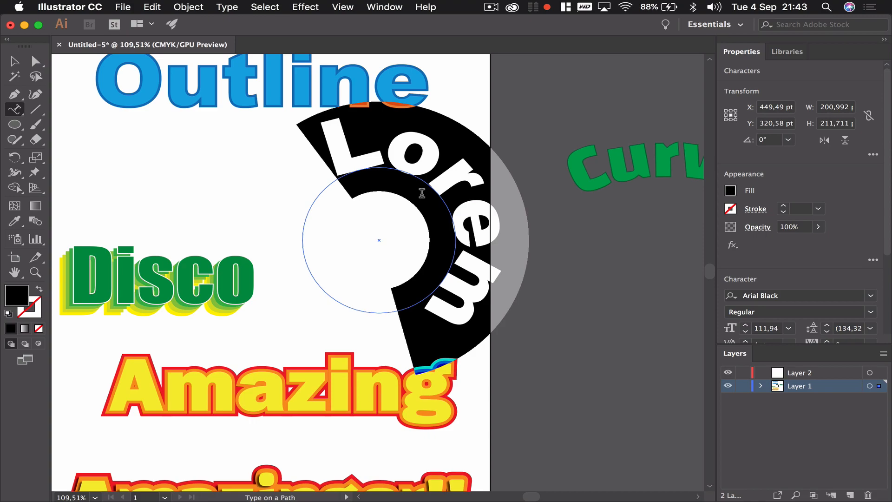
{"action": "type", "text": "Curvy"}
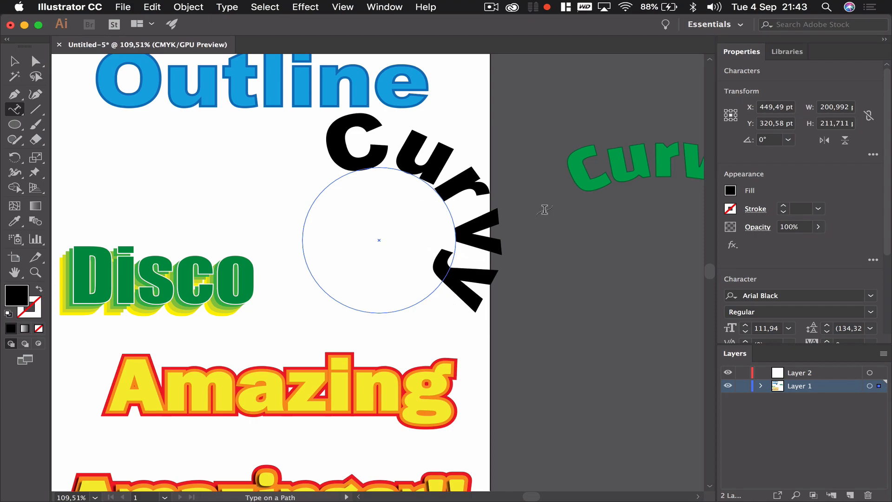
Try to change the font of the "Curvy" path text to Changa-SemiBold.
{"action": "left_click", "coordinate": [871, 295]}
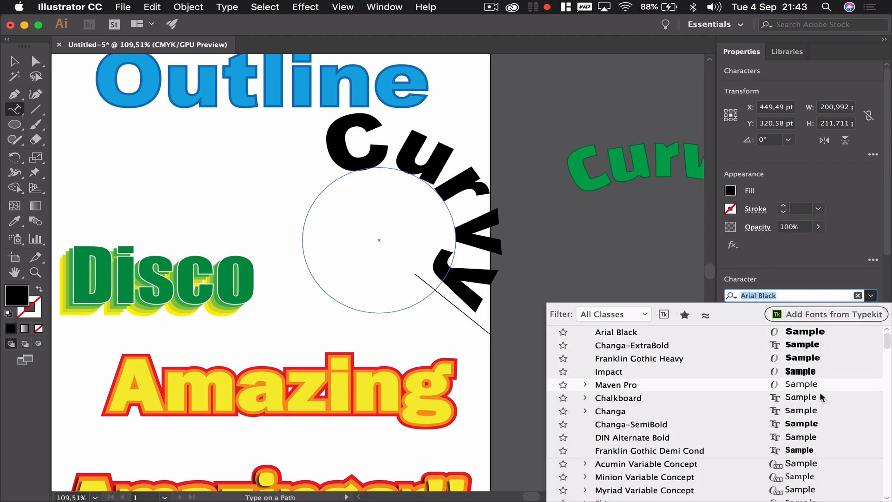
{"action": "scroll", "coordinate": [799, 409], "scroll_direction": "down", "scroll_amount": 1}
{"action": "left_click", "coordinate": [665, 413]}
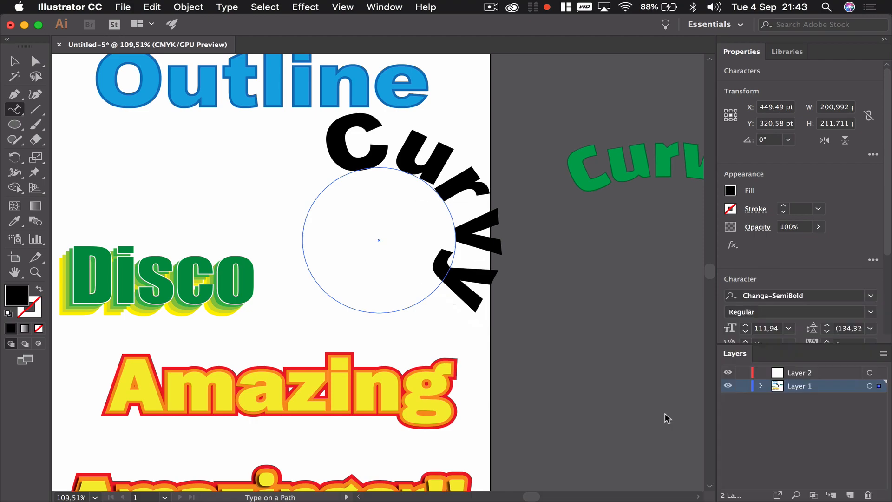
{"action": "key", "text": "cmd+z"}
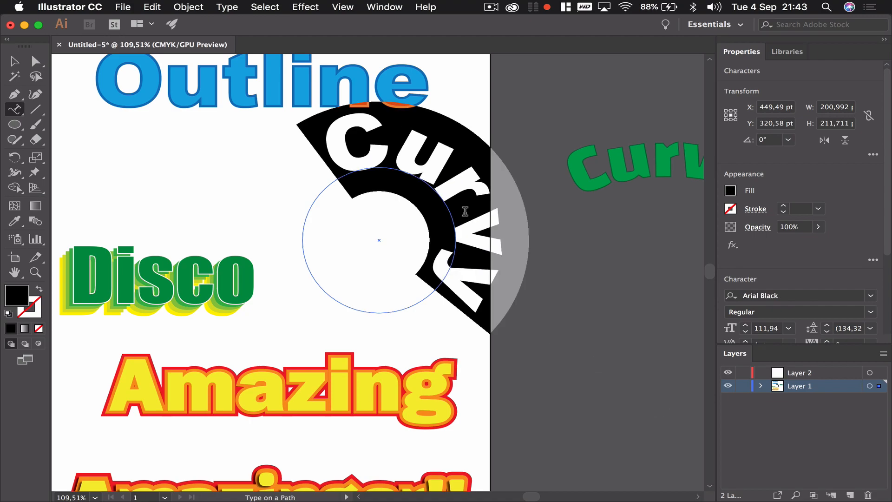
Set the font of the "Curvy" path text to Changa-SemiBold and finish editing the text.
{"action": "left_click", "coordinate": [871, 295]}
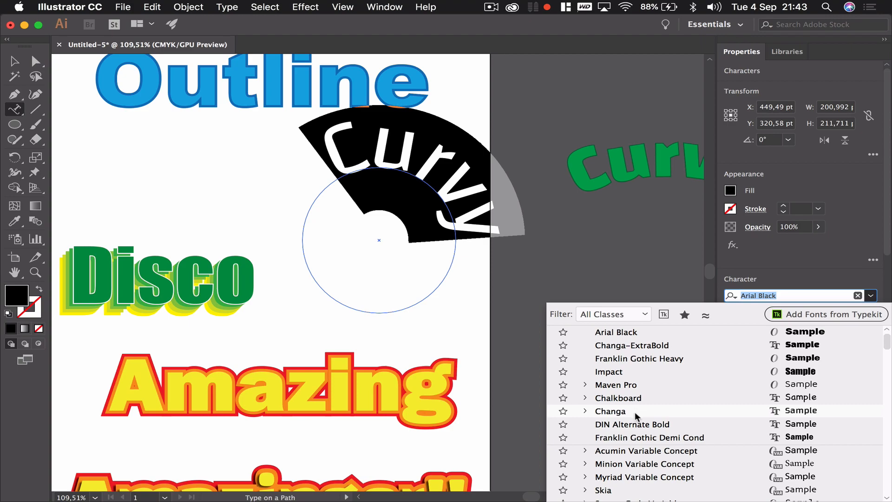
{"action": "scroll", "coordinate": [637, 416], "scroll_direction": "down", "scroll_amount": 3}
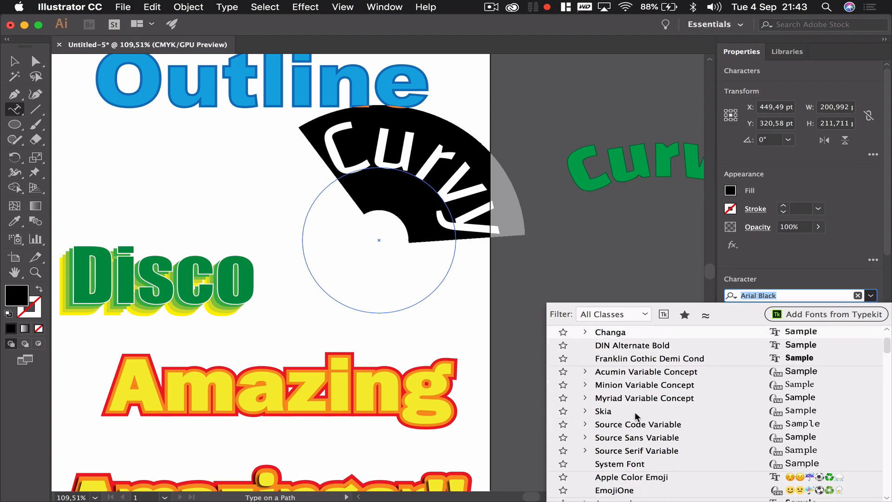
{"action": "scroll", "coordinate": [635, 412], "scroll_direction": "up", "scroll_amount": 4}
{"action": "left_click", "coordinate": [636, 332]}
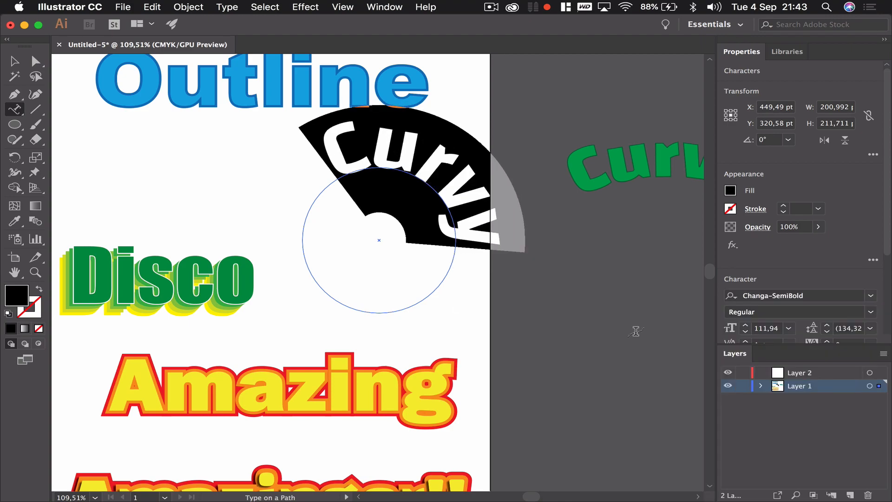
{"action": "left_click", "coordinate": [13, 62]}
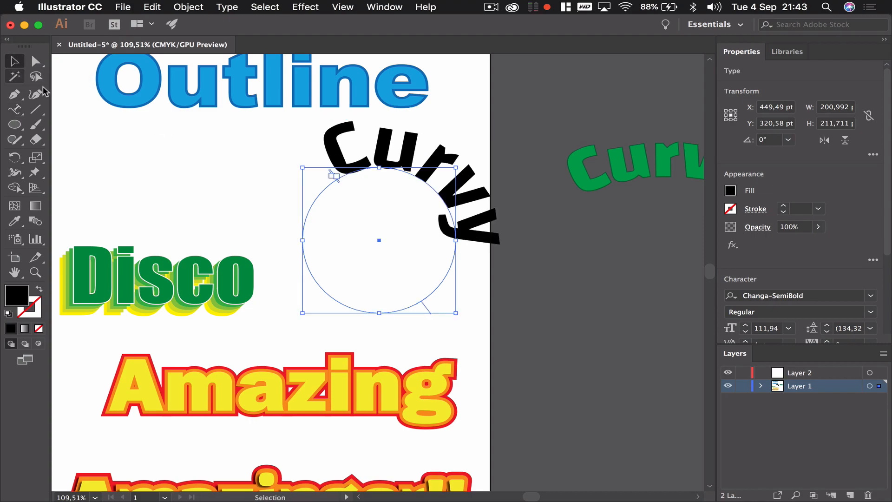
Slide the "Curvy" text counterclockwise along the ellipse so it arches evenly over the top.
{"action": "scroll", "coordinate": [215, 209], "scroll_direction": "up", "scroll_amount": 5}
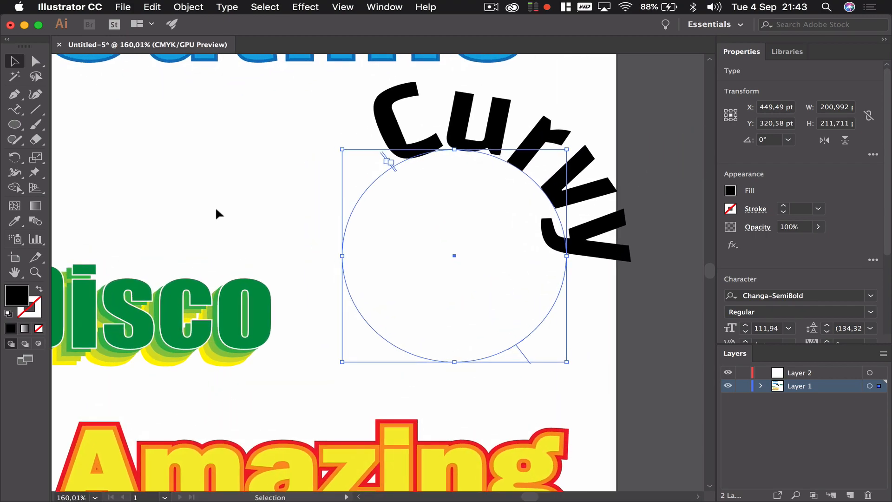
{"action": "scroll", "coordinate": [216, 209], "scroll_direction": "right", "scroll_amount": 2}
{"action": "scroll", "coordinate": [216, 209], "scroll_direction": "right", "scroll_amount": 1}
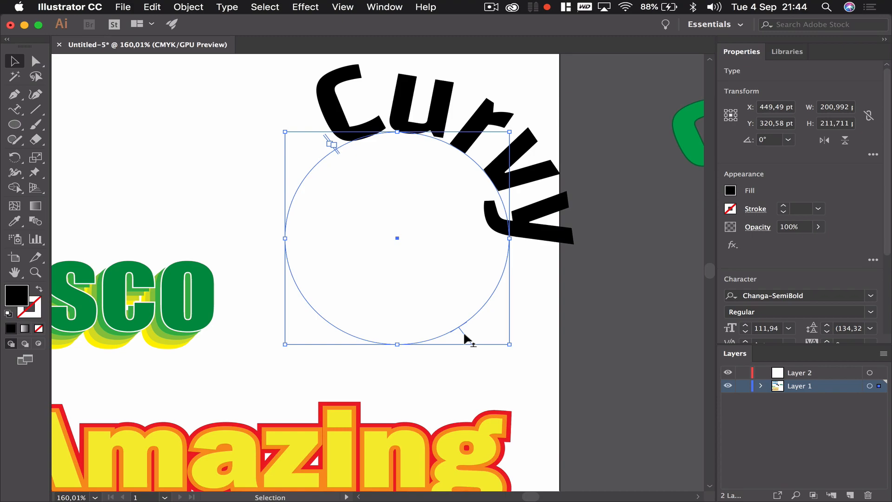
{"action": "left_click_drag", "start_coordinate": [464, 331], "coordinate": [516, 321]}
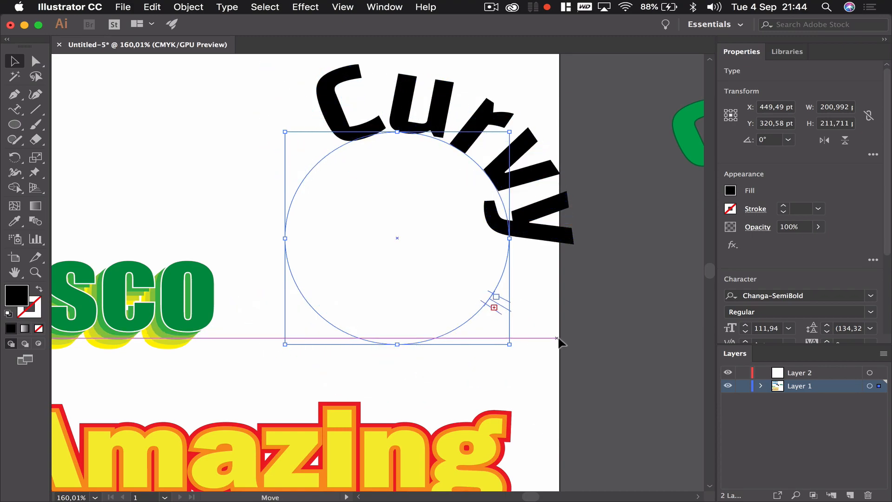
{"action": "left_click_drag", "start_coordinate": [563, 276], "coordinate": [486, 313]}
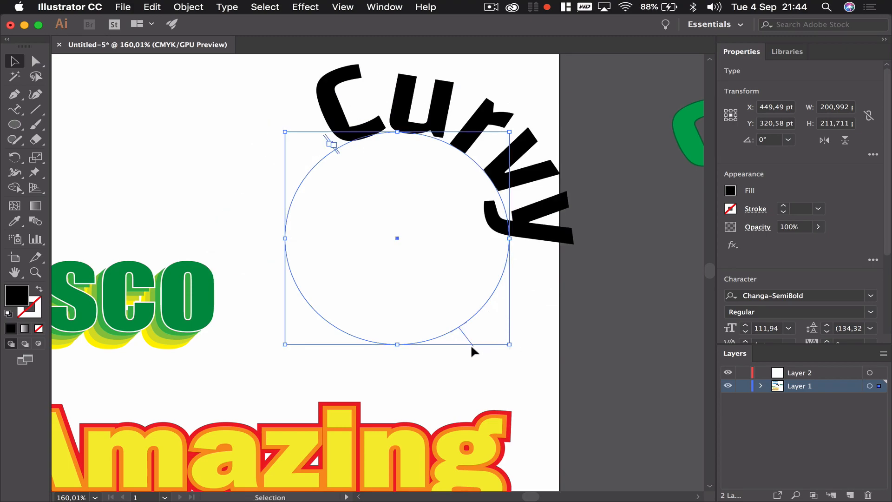
{"action": "left_click_drag", "start_coordinate": [465, 337], "coordinate": [517, 285]}
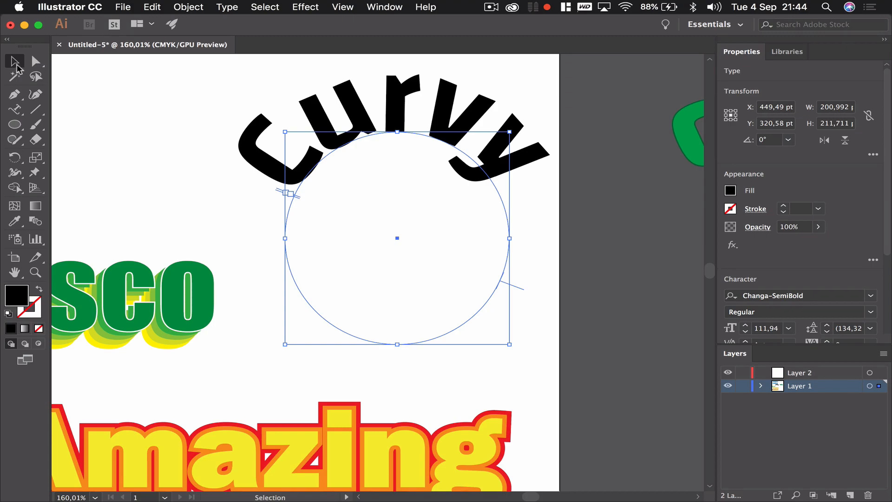
Select all the letters of the curved "Curvy" text and fill them with medium green.
{"action": "triple_click", "coordinate": [342, 94]}
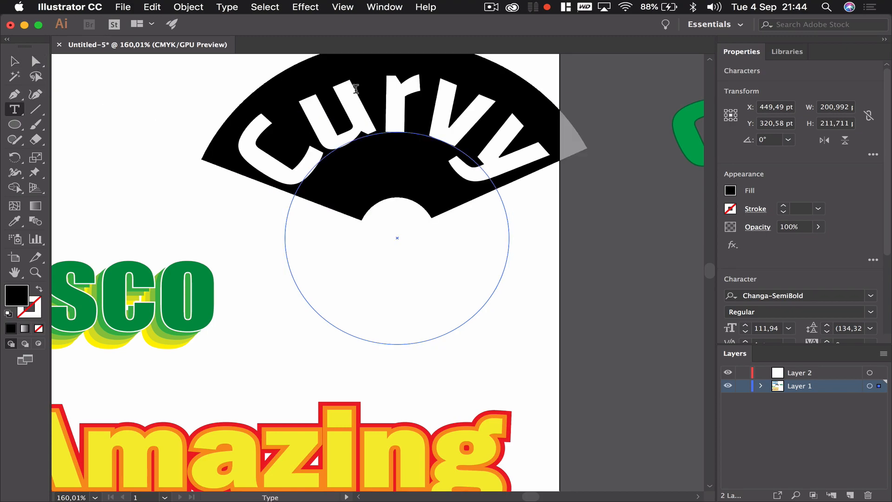
{"action": "left_click", "coordinate": [727, 194]}
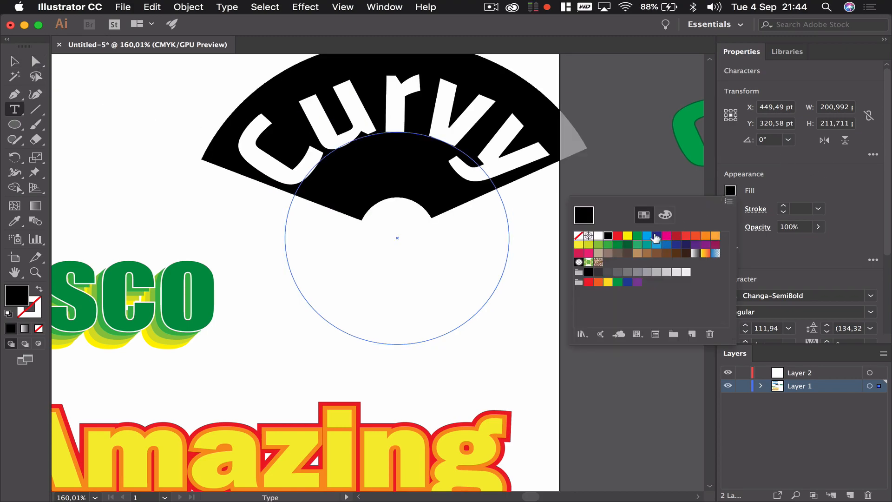
{"action": "left_click", "coordinate": [608, 245]}
{"action": "left_click", "coordinate": [762, 181]}
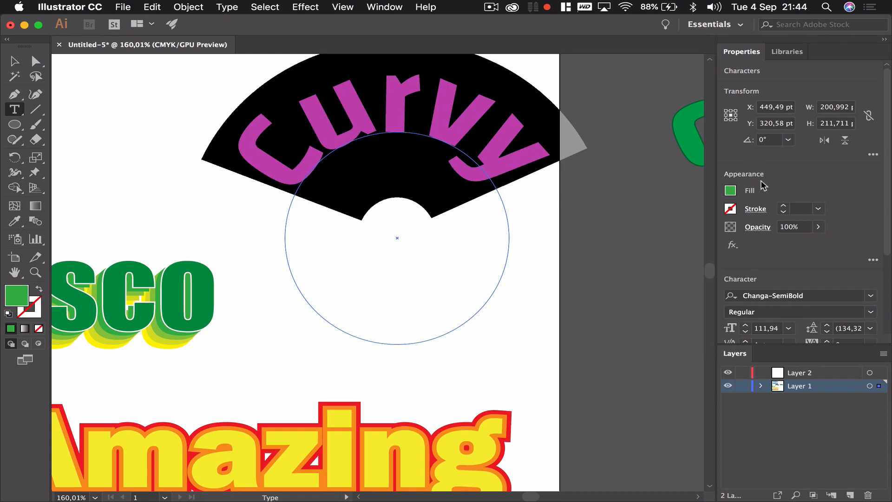
Give the "Curvy" text a dark green 3 pt stroke and deselect it.
{"action": "left_click", "coordinate": [731, 209]}
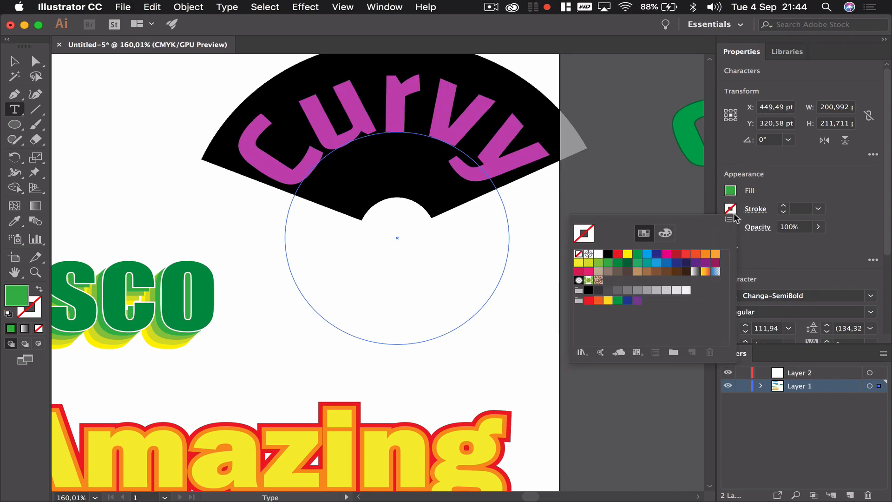
{"action": "left_click", "coordinate": [621, 268]}
{"action": "left_click", "coordinate": [784, 206]}
{"action": "left_click", "coordinate": [784, 206]}
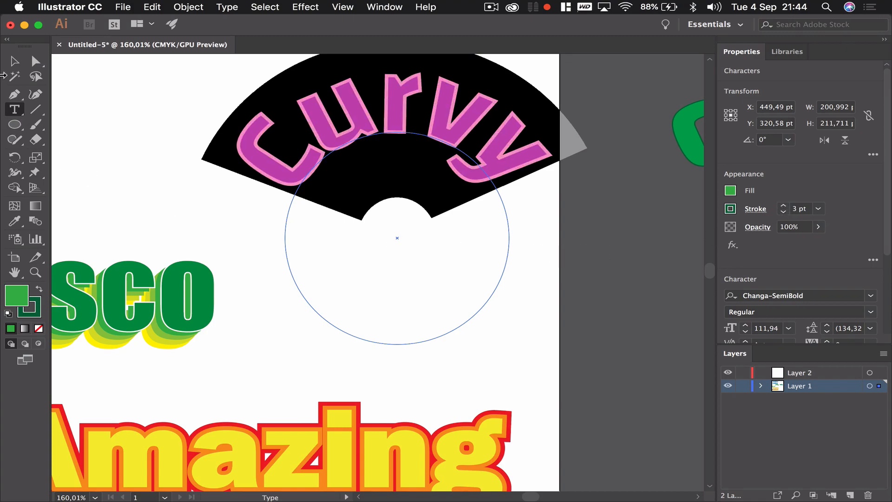
{"action": "left_click", "coordinate": [14, 61]}
{"action": "left_click", "coordinate": [82, 134]}
Move all layers of the finished "Disco" text off the artboard to its left side and deselect them.
{"action": "scroll", "coordinate": [193, 187], "scroll_direction": "down", "scroll_amount": 1}
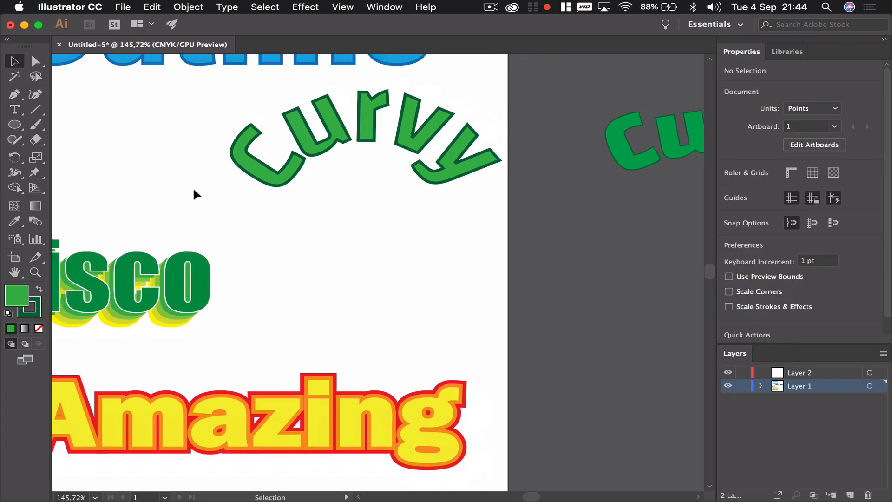
{"action": "scroll", "coordinate": [193, 187], "scroll_direction": "down", "scroll_amount": 5}
{"action": "scroll", "coordinate": [193, 186], "scroll_direction": "left", "scroll_amount": 5}
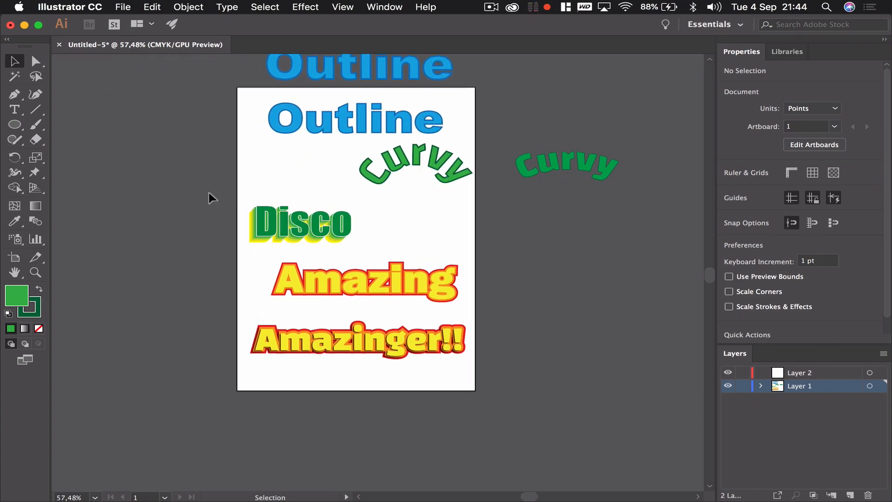
{"action": "scroll", "coordinate": [277, 244], "scroll_direction": "up", "scroll_amount": 5}
{"action": "scroll", "coordinate": [277, 246], "scroll_direction": "down", "scroll_amount": 3}
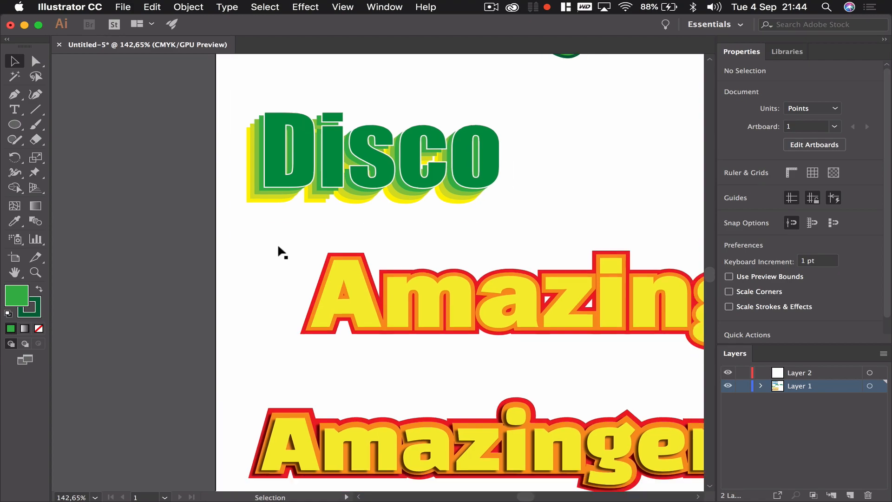
{"action": "scroll", "coordinate": [278, 246], "scroll_direction": "up", "scroll_amount": 2}
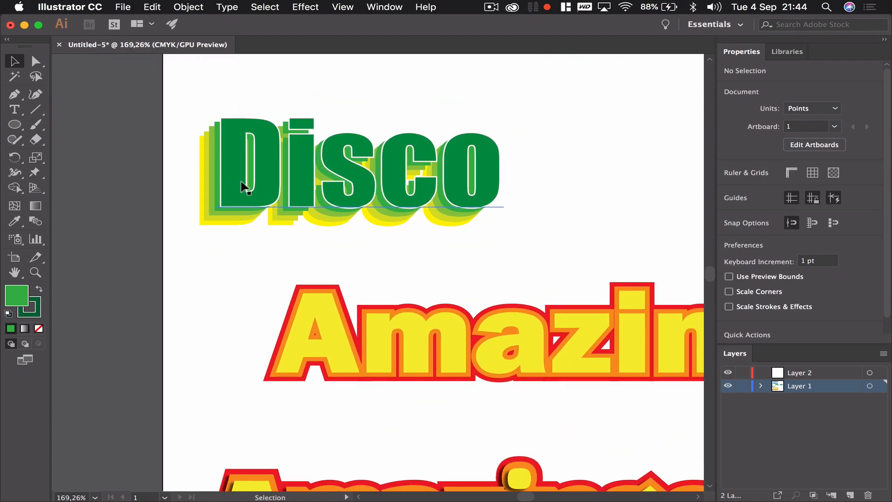
{"action": "scroll", "coordinate": [239, 205], "scroll_direction": "down", "scroll_amount": 2}
{"action": "left_click_drag", "start_coordinate": [312, 231], "coordinate": [125, 121]}
{"action": "scroll", "coordinate": [206, 199], "scroll_direction": "left", "scroll_amount": 5}
{"action": "left_click_drag", "start_coordinate": [269, 125], "coordinate": [170, 150]}
{"action": "left_click", "coordinate": [277, 240]}
Add a new point text reading "Disco" in the empty space above the "Amazing" text.
{"action": "scroll", "coordinate": [235, 231], "scroll_direction": "right", "scroll_amount": 3}
{"action": "scroll", "coordinate": [234, 231], "scroll_direction": "up", "scroll_amount": 3}
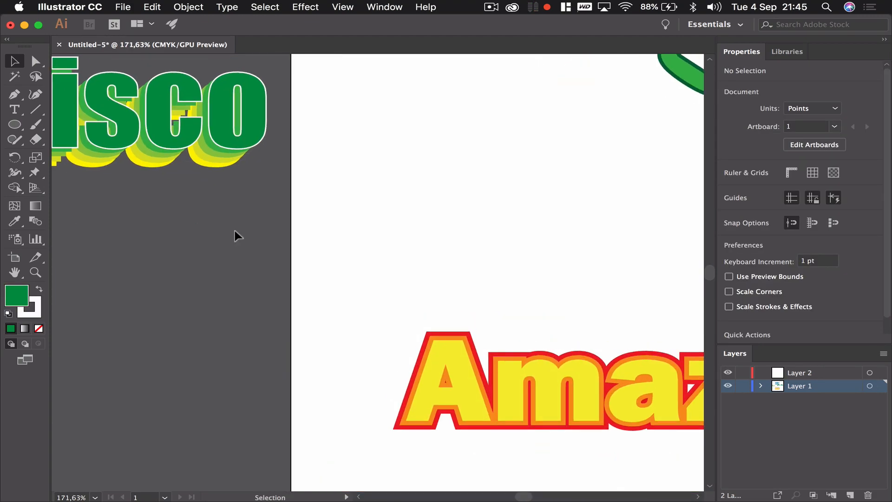
{"action": "left_click", "coordinate": [15, 109]}
{"action": "left_click", "coordinate": [263, 240]}
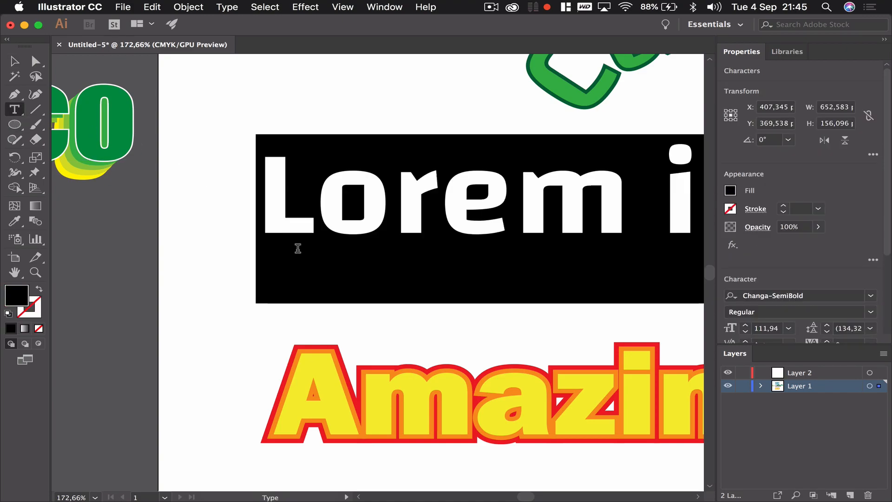
{"action": "type", "text": "Disco"}
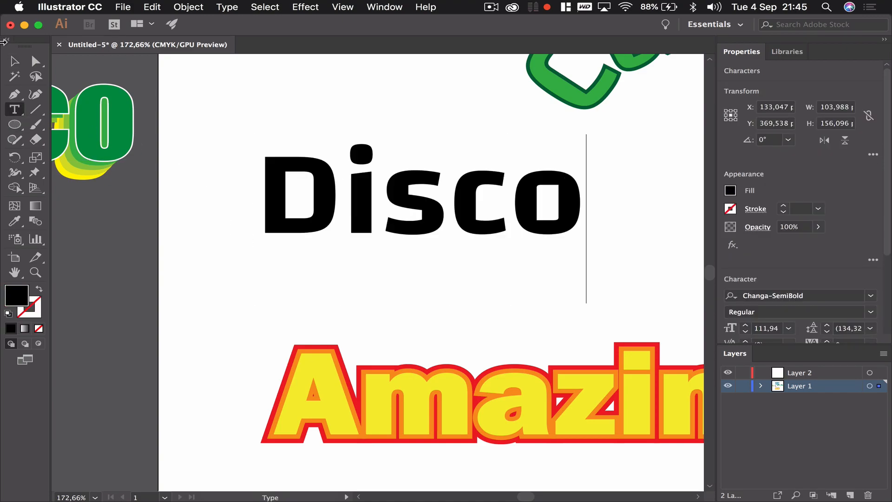
Change the new "Disco" text's font to Impact and position it just above the "Amazing" text.
{"action": "left_click", "coordinate": [15, 61]}
{"action": "left_click_drag", "start_coordinate": [357, 191], "coordinate": [315, 203]}
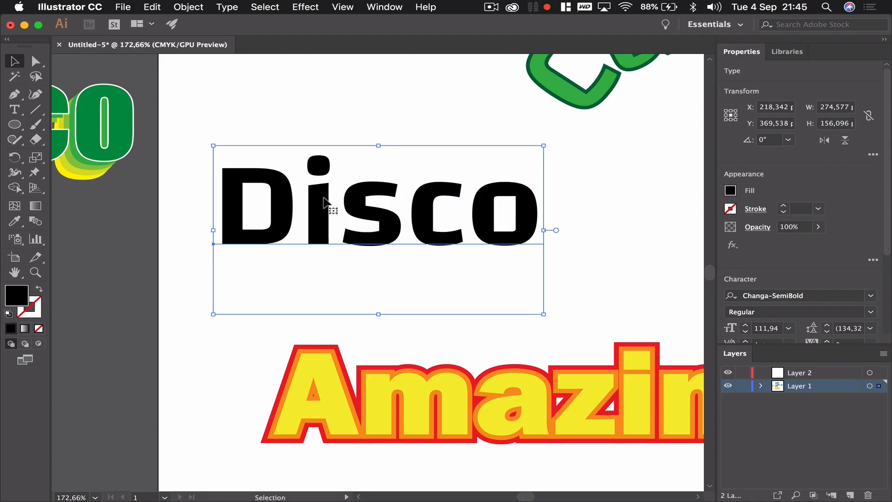
{"action": "left_click", "coordinate": [871, 299]}
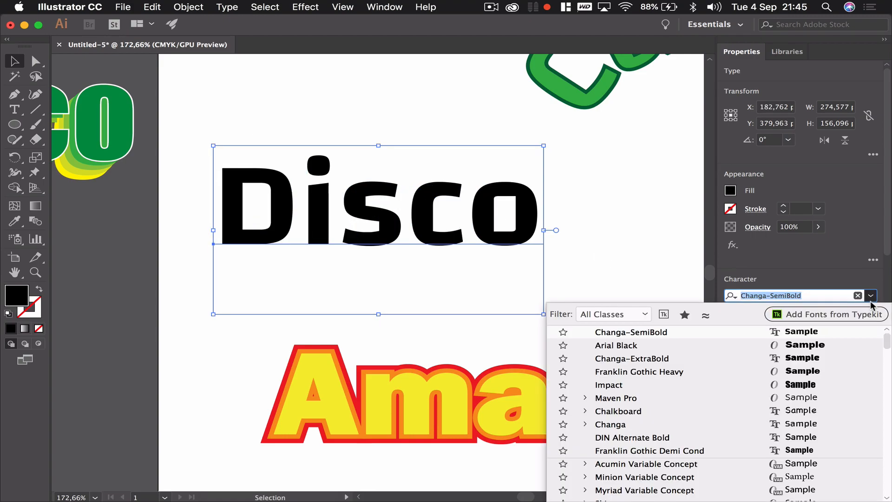
{"action": "left_click", "coordinate": [651, 386]}
{"action": "left_click_drag", "start_coordinate": [345, 183], "coordinate": [340, 222]}
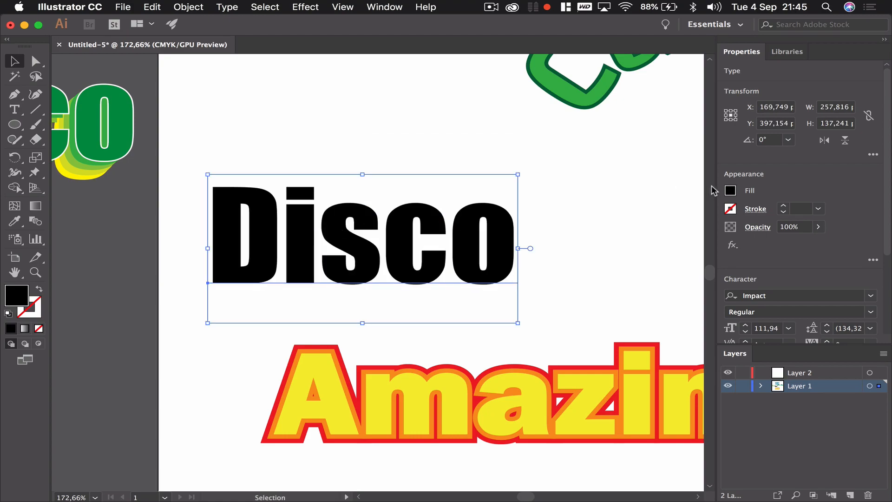
Fill the new "Disco" text with yellow.
{"action": "left_click", "coordinate": [730, 190]}
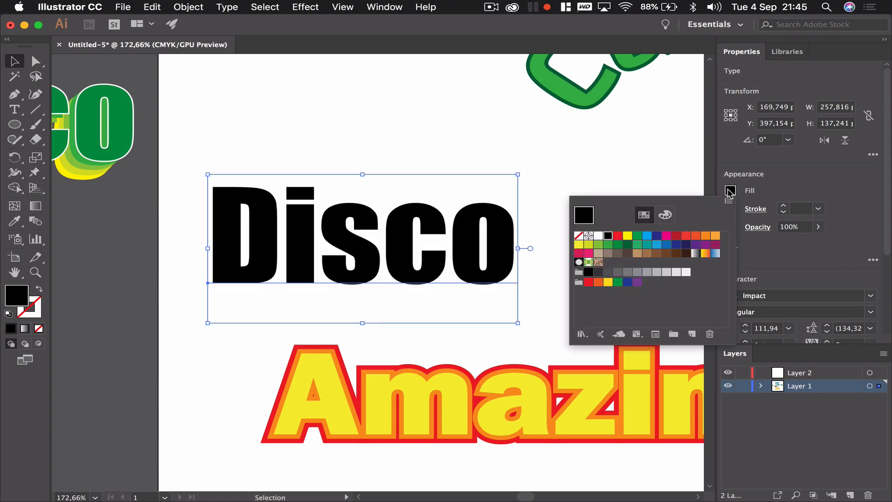
{"action": "left_click", "coordinate": [579, 245]}
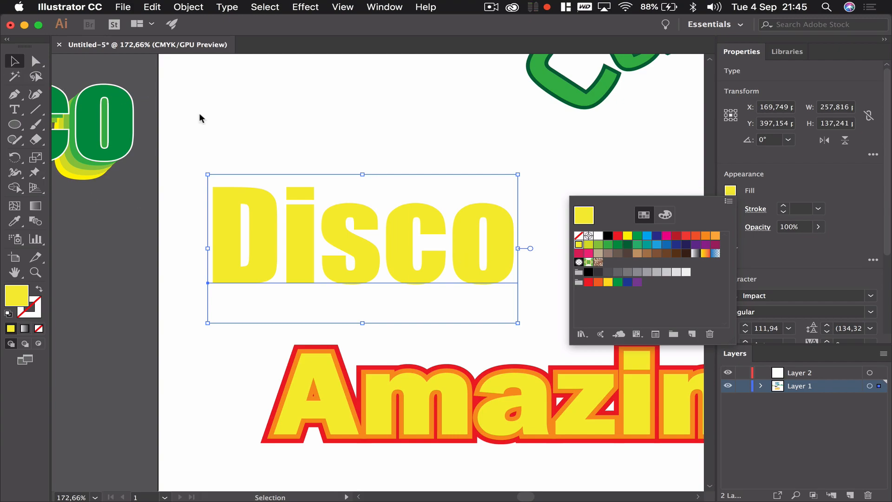
{"action": "left_click", "coordinate": [294, 194]}
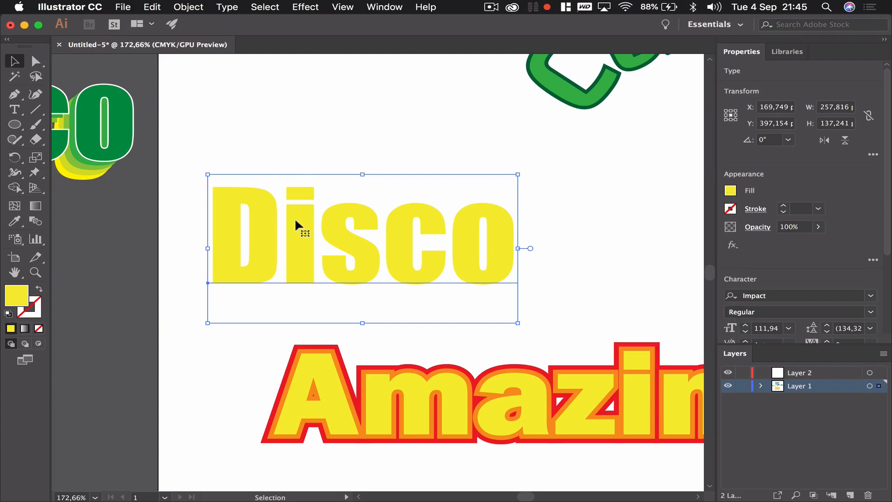
Duplicate the yellow "Disco" text about 14 pt to the right and 18 pt up, and fill the copy light green.
{"action": "key", "text": "a"}
{"action": "mouse_move", "coordinate": [299, 226]}
{"action": "left_mouse_down"}
{"action": "mouse_move", "coordinate": [273, 245]}
{"action": "mouse_move", "coordinate": [303, 215]}
{"action": "left_mouse_up"}
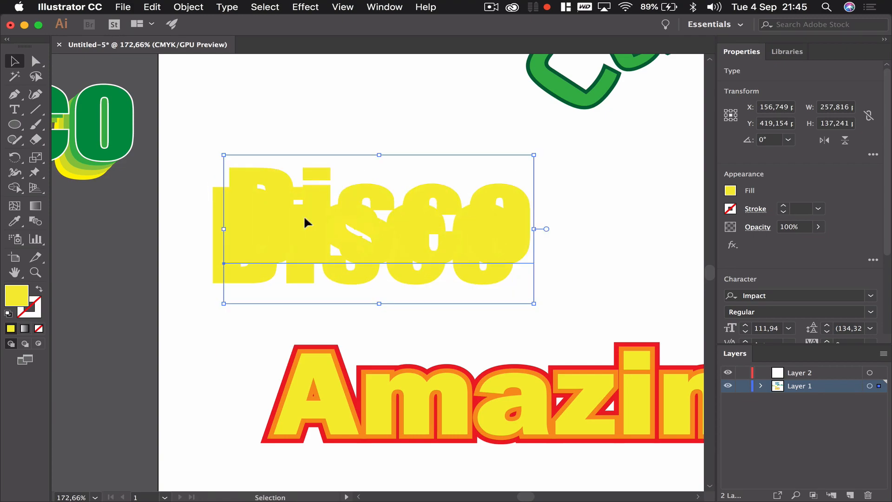
{"action": "left_click", "coordinate": [730, 190]}
{"action": "left_click", "coordinate": [597, 245]}
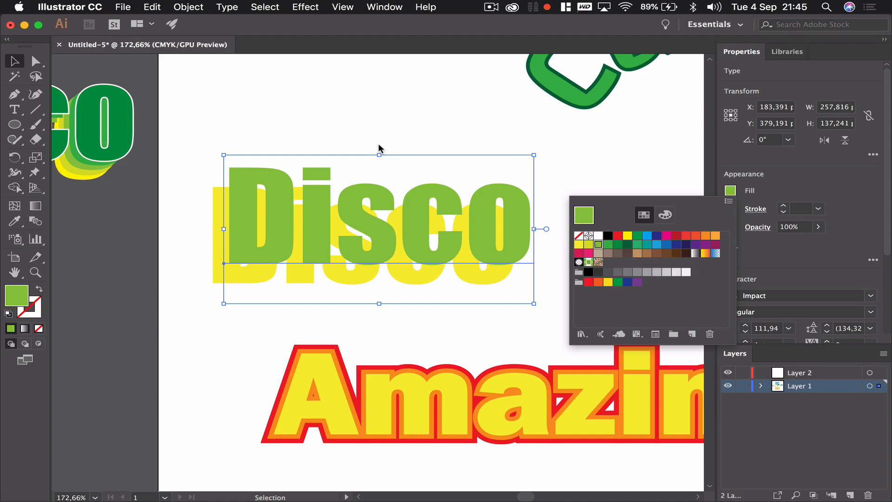
Duplicate the light green "Disco" text about 20 pt to the right and 24 pt up, and fill the copy dark green.
{"action": "left_click", "coordinate": [313, 192]}
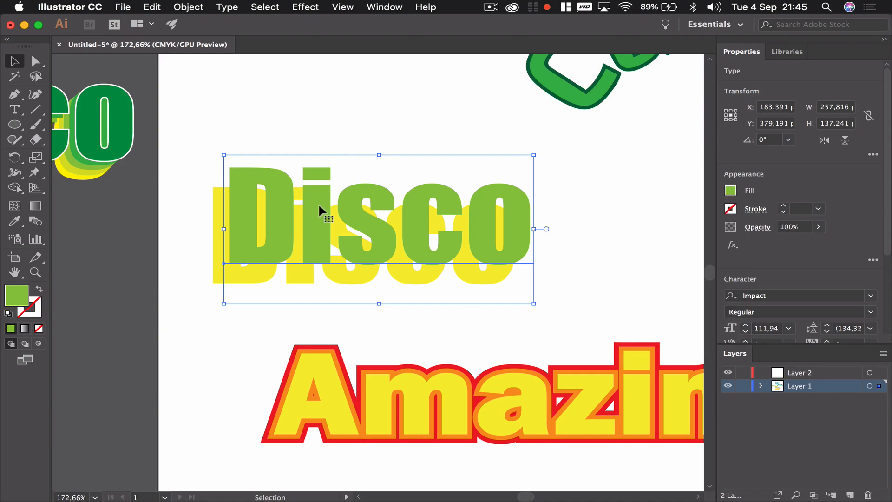
{"action": "left_click_drag", "start_coordinate": [319, 203], "coordinate": [398, 203]}
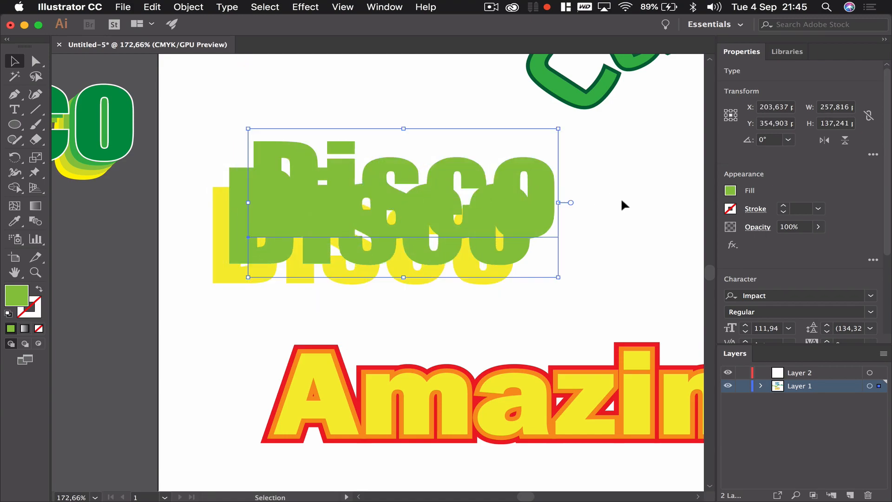
{"action": "left_click", "coordinate": [730, 191]}
{"action": "left_click", "coordinate": [618, 244]}
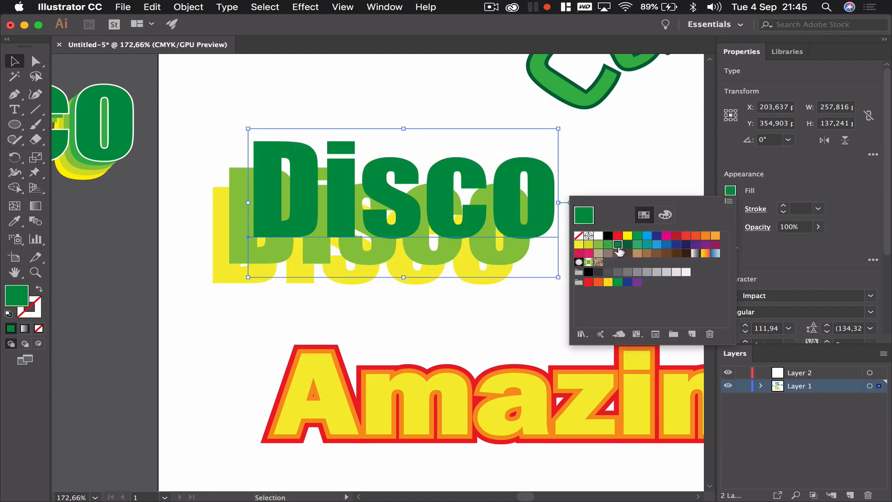
{"action": "left_click", "coordinate": [384, 339]}
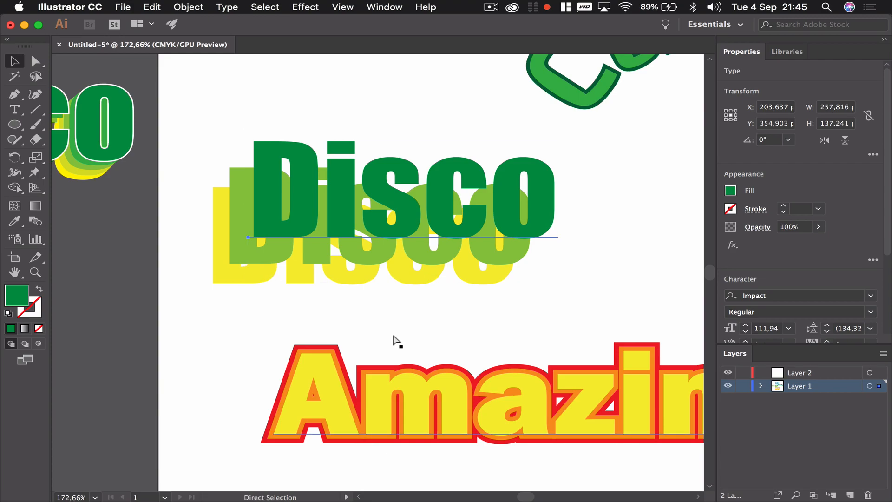
Paste another light green "Disco" about 26 pt to the right and 19 pt above the green copy, and fill it with the darkest green.
{"action": "key", "text": "super+v"}
{"action": "left_click_drag", "start_coordinate": [382, 269], "coordinate": [470, 179]}
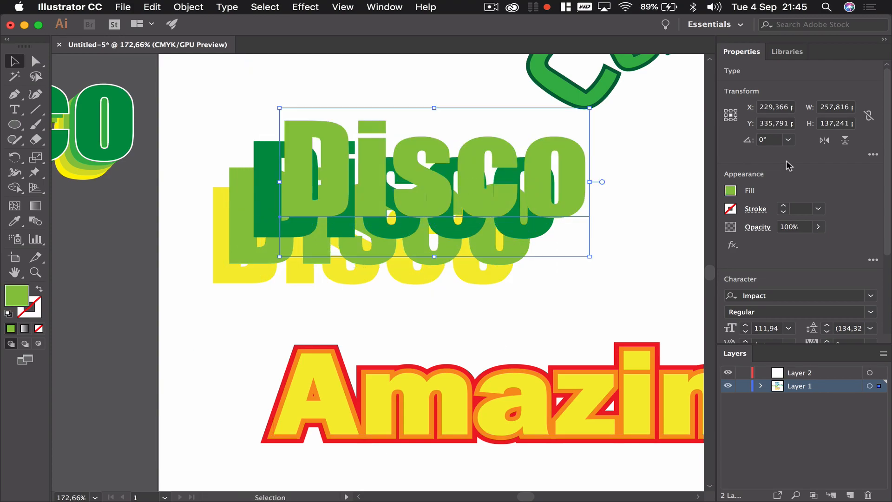
{"action": "left_click", "coordinate": [731, 190]}
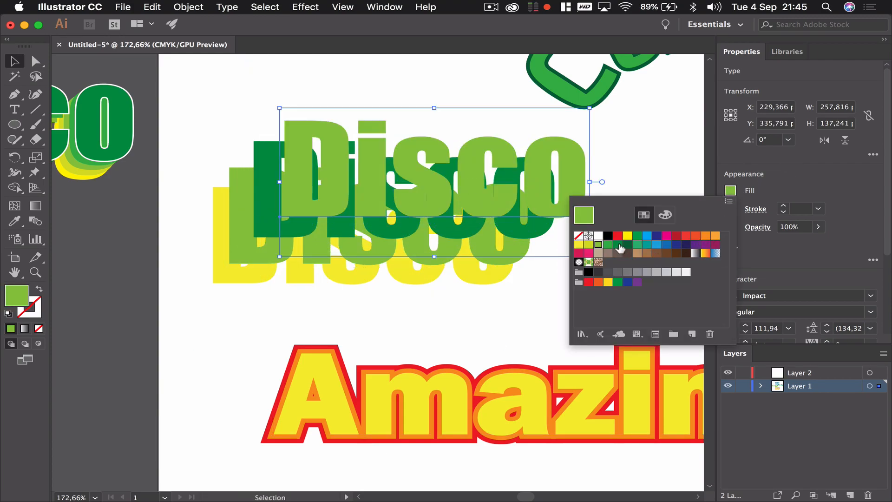
{"action": "left_click", "coordinate": [619, 245]}
{"action": "left_click", "coordinate": [627, 246]}
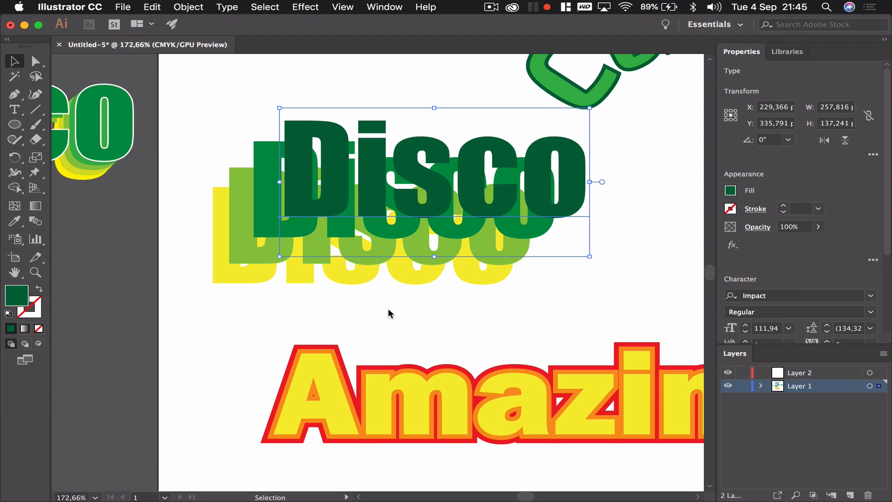
Move the three green "Disco" copies closer to the yellow one, offsetting each layer about 4 pt right and up from the one behind.
{"action": "scroll", "coordinate": [314, 279], "scroll_direction": "up", "scroll_amount": 5}
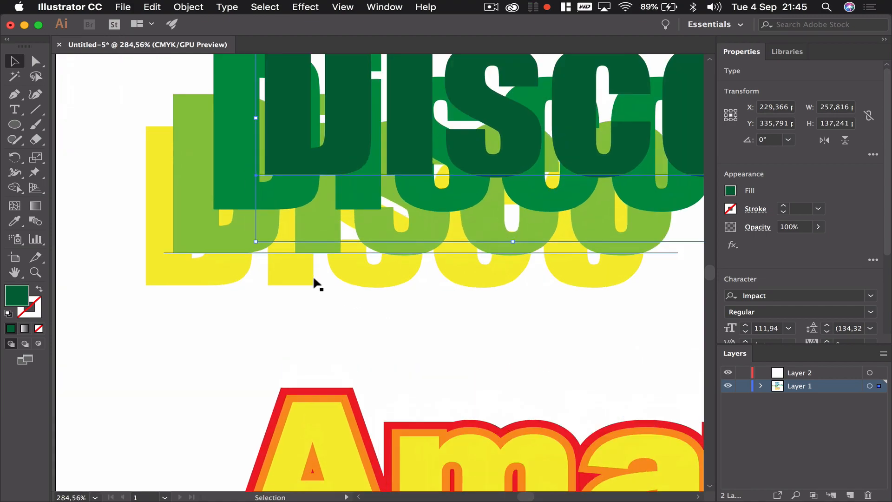
{"action": "left_click_drag", "start_coordinate": [171, 209], "coordinate": [150, 235]}
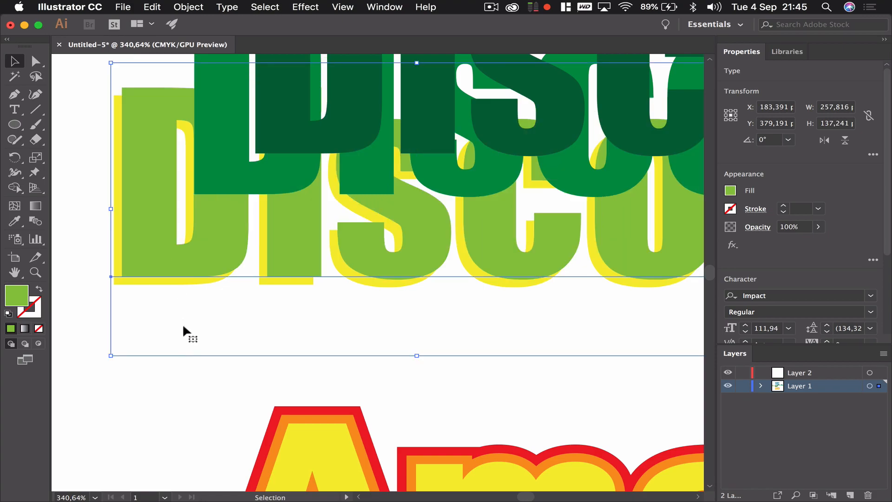
{"action": "left_click", "coordinate": [220, 120]}
{"action": "left_click_drag", "start_coordinate": [221, 118], "coordinate": [161, 192]}
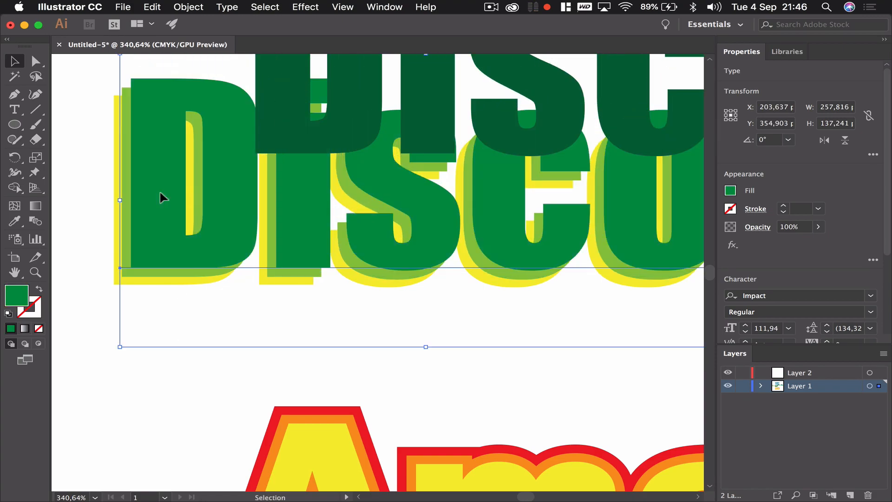
{"action": "left_click_drag", "start_coordinate": [259, 133], "coordinate": [161, 212]}
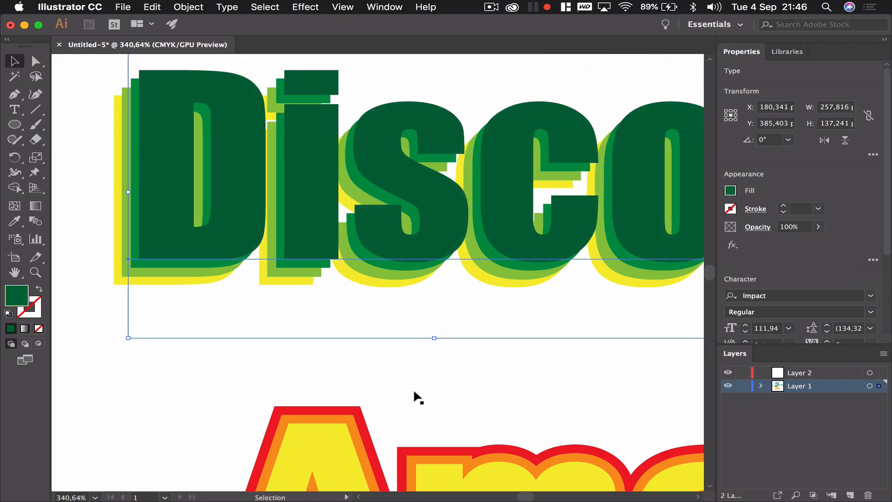
{"action": "left_click", "coordinate": [415, 392]}
{"action": "scroll", "coordinate": [415, 391], "scroll_direction": "down", "scroll_amount": 3}
{"action": "scroll", "coordinate": [416, 391], "scroll_direction": "down", "scroll_amount": 1}
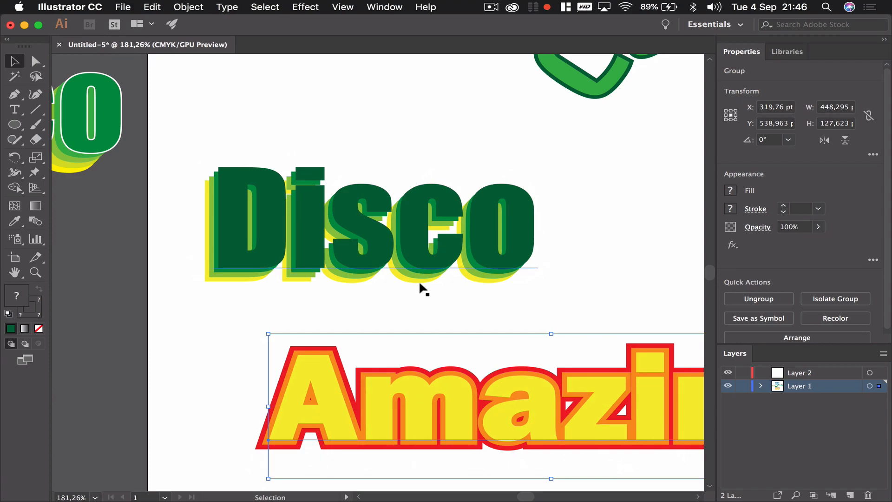
{"action": "scroll", "coordinate": [419, 285], "scroll_direction": "down", "scroll_amount": 1}
Give the frontmost darkest green "Disco" text a white 1 pt stroke.
{"action": "scroll", "coordinate": [420, 285], "scroll_direction": "up", "scroll_amount": 3}
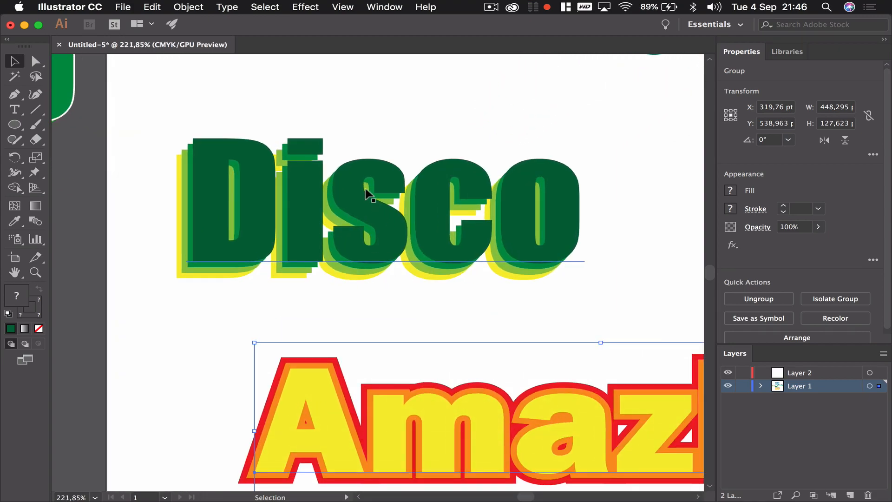
{"action": "left_click", "coordinate": [352, 191]}
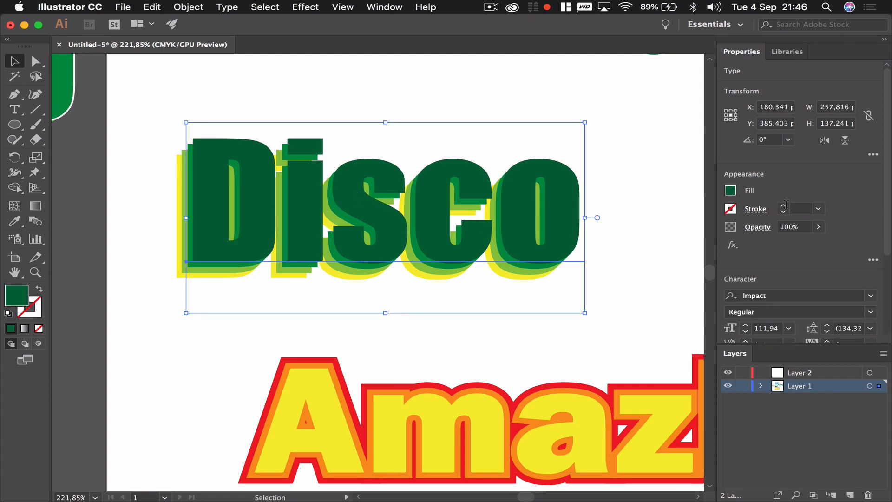
{"action": "left_click", "coordinate": [731, 210]}
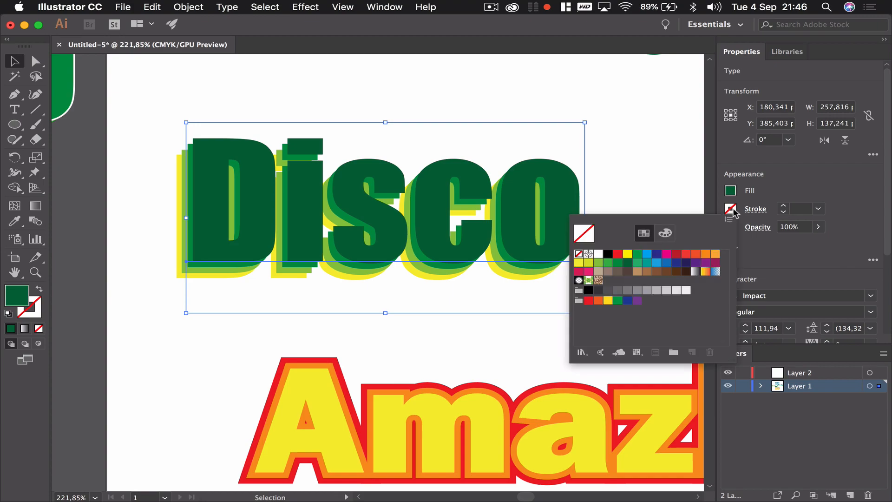
{"action": "left_click", "coordinate": [599, 253]}
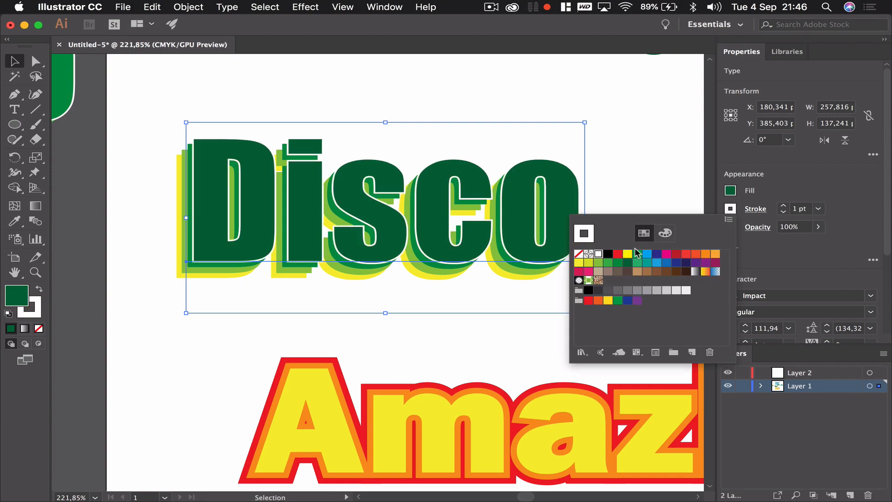
{"action": "left_click", "coordinate": [628, 254]}
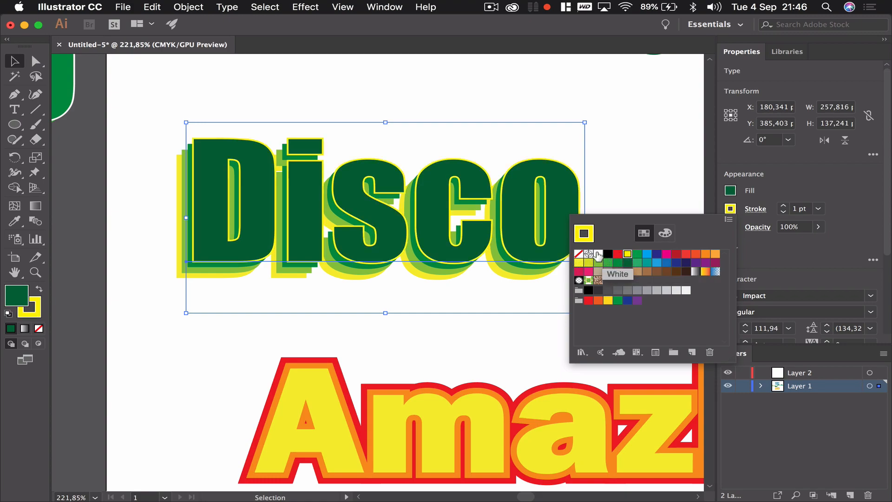
{"action": "left_click", "coordinate": [598, 254]}
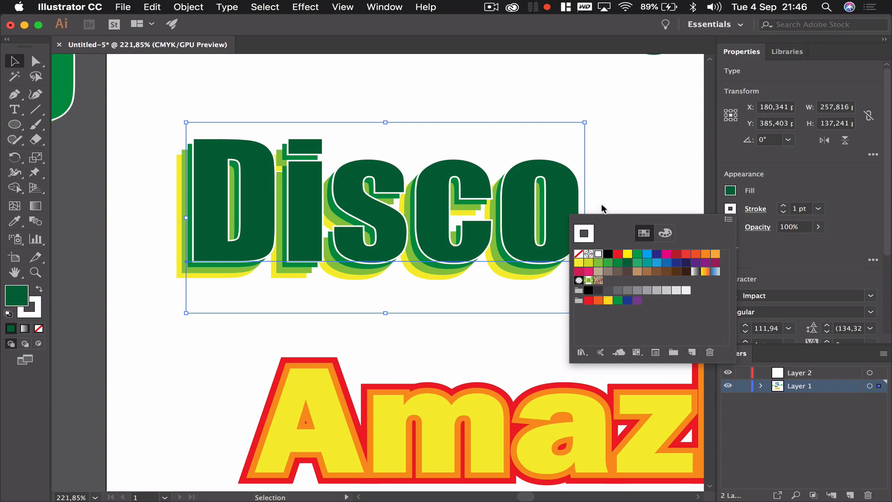
{"action": "left_click", "coordinate": [784, 205]}
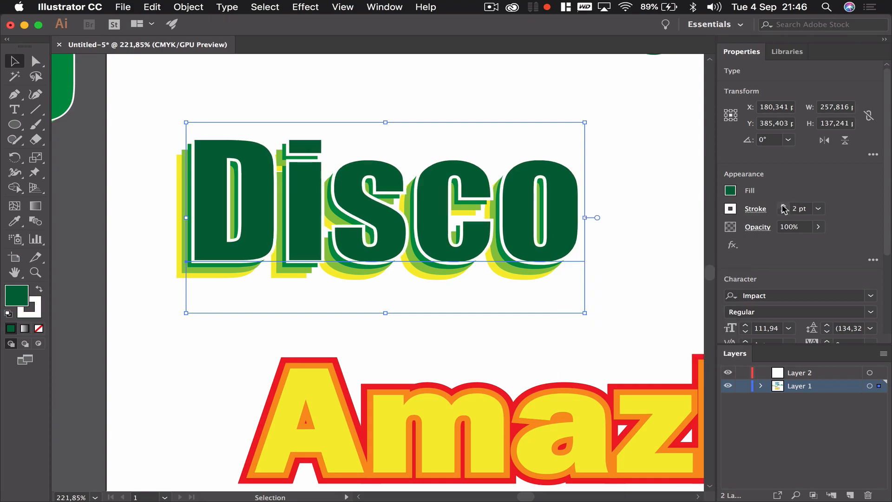
{"action": "left_click", "coordinate": [784, 212]}
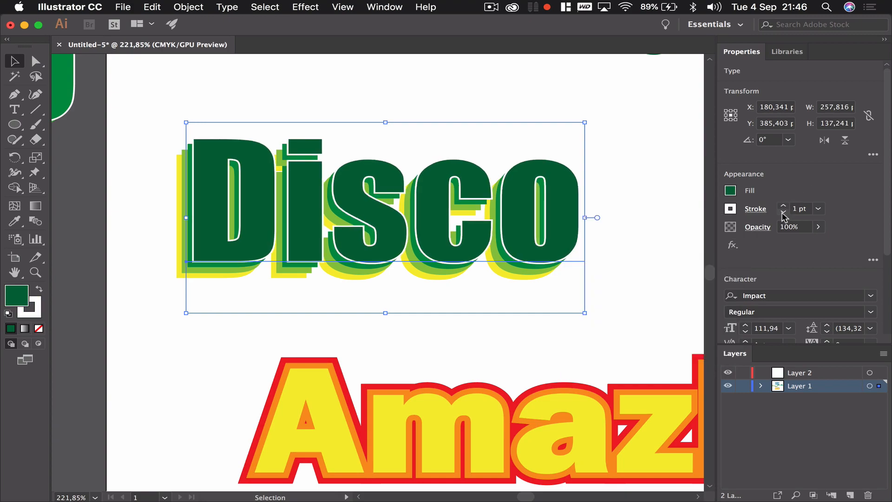
{"action": "left_click", "coordinate": [641, 278]}
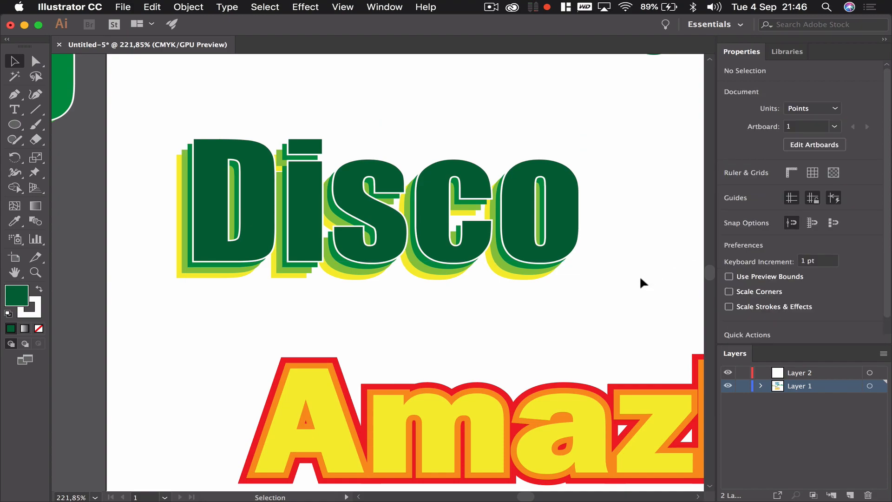
{"action": "scroll", "coordinate": [631, 281], "scroll_direction": "down", "scroll_amount": 10}
{"action": "scroll", "coordinate": [629, 282], "scroll_direction": "right", "scroll_amount": 5}
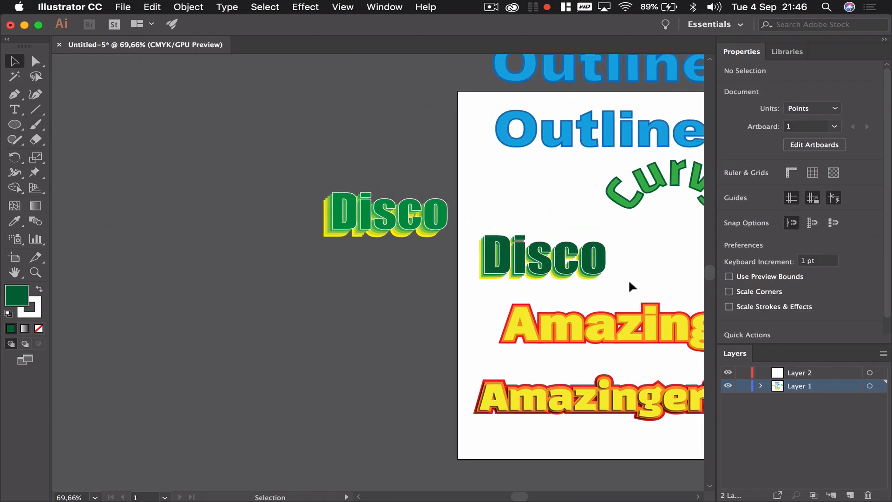
{"action": "scroll", "coordinate": [629, 282], "scroll_direction": "down", "scroll_amount": 1}
{"action": "scroll", "coordinate": [489, 251], "scroll_direction": "up", "scroll_amount": 5}
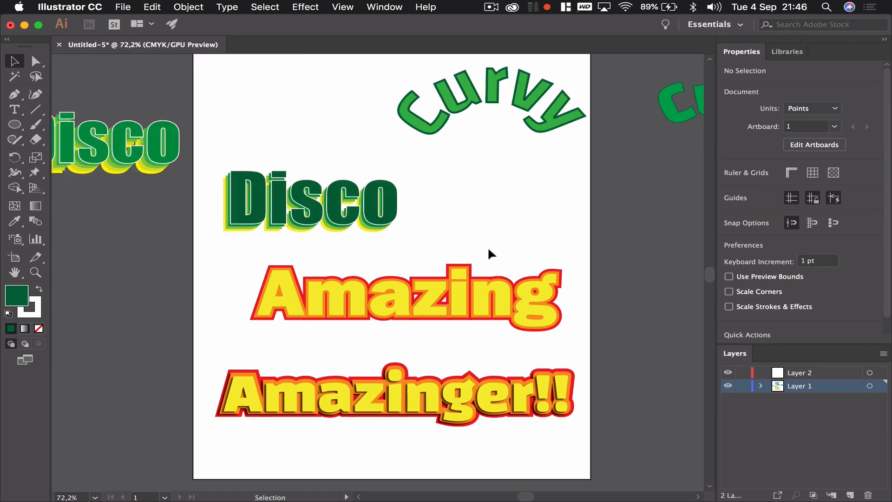
{"action": "scroll", "coordinate": [489, 251], "scroll_direction": "up", "scroll_amount": 2}
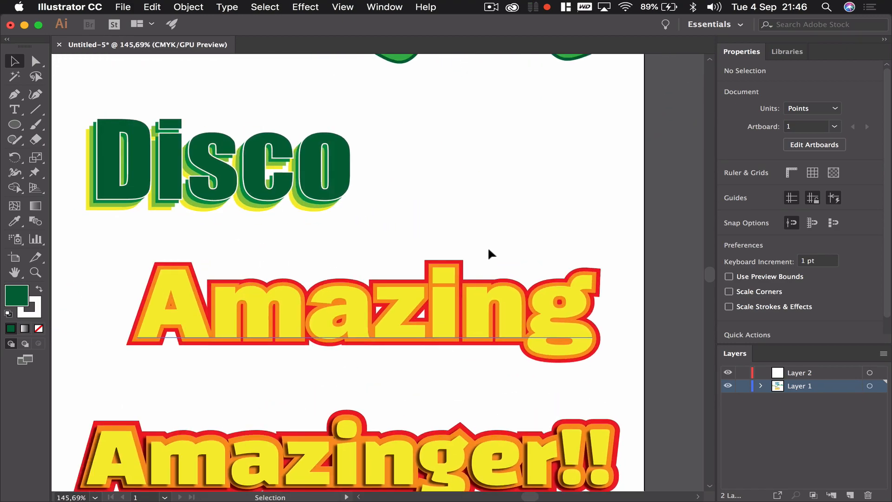
{"action": "scroll", "coordinate": [489, 251], "scroll_direction": "down", "scroll_amount": 5}
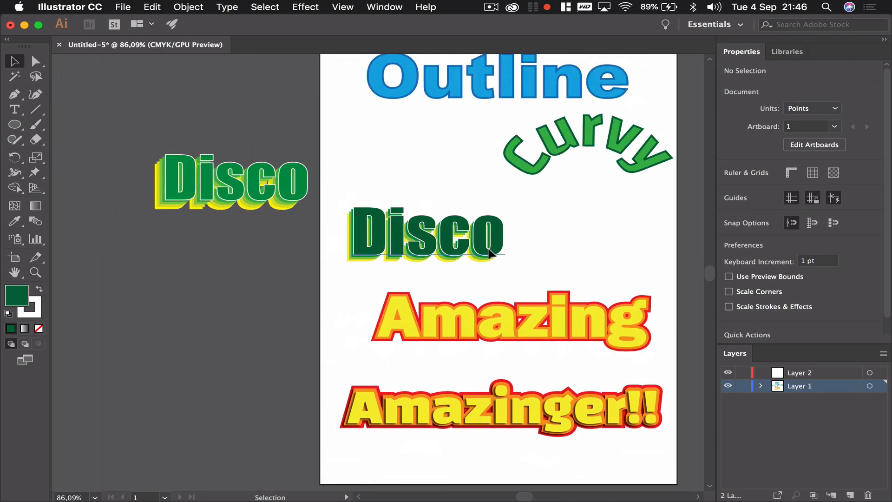
{"action": "left_click_drag", "start_coordinate": [470, 242], "coordinate": [556, 215]}
{"action": "left_click_drag", "start_coordinate": [431, 244], "coordinate": [460, 241]}
{"action": "key", "text": "super+z"}
{"action": "key", "text": "super+z"}
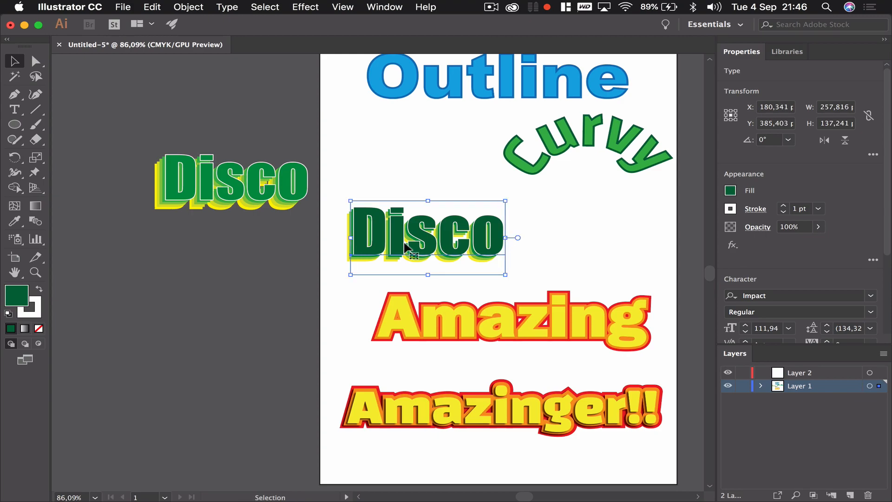
Select all four stacked "Disco" text layers on the artboard and group them.
{"action": "scroll", "coordinate": [404, 243], "scroll_direction": "up", "scroll_amount": 10}
{"action": "scroll", "coordinate": [405, 244], "scroll_direction": "right", "scroll_amount": 3}
{"action": "scroll", "coordinate": [405, 244], "scroll_direction": "down", "scroll_amount": 2}
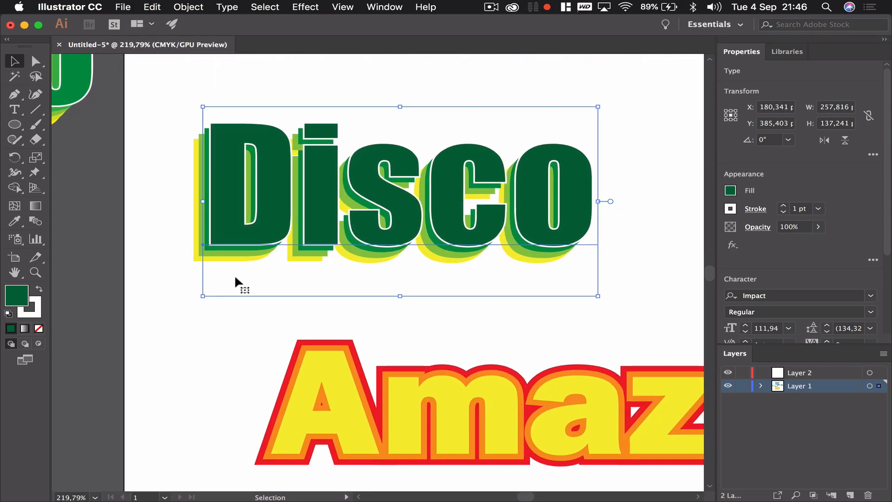
{"action": "left_click", "coordinate": [257, 278]}
{"action": "left_click_drag", "start_coordinate": [144, 94], "coordinate": [217, 119]}
{"action": "left_click_drag", "start_coordinate": [689, 317], "coordinate": [683, 317]}
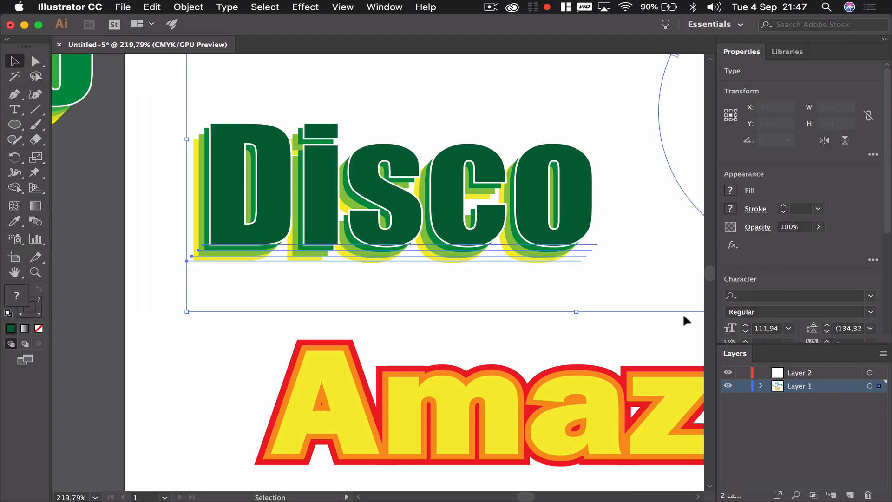
{"action": "key", "text": "super+h"}
{"action": "left_click", "coordinate": [214, 357]}
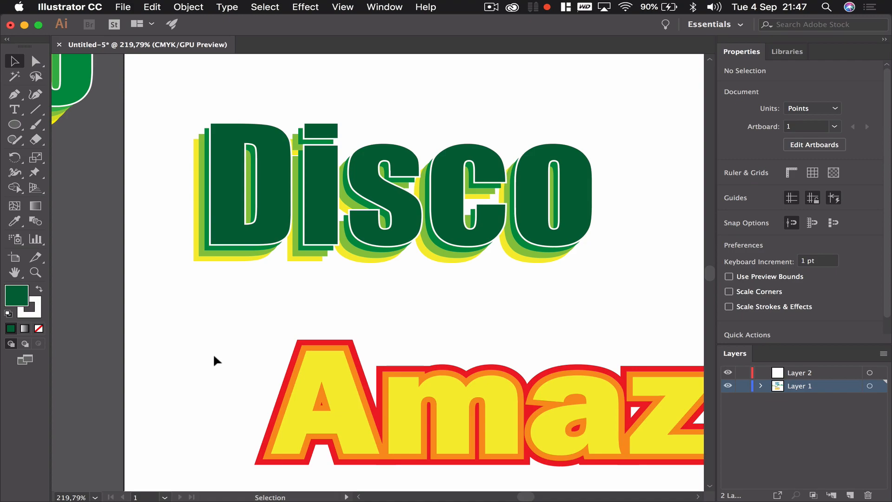
{"action": "left_click_drag", "start_coordinate": [165, 108], "coordinate": [263, 177]}
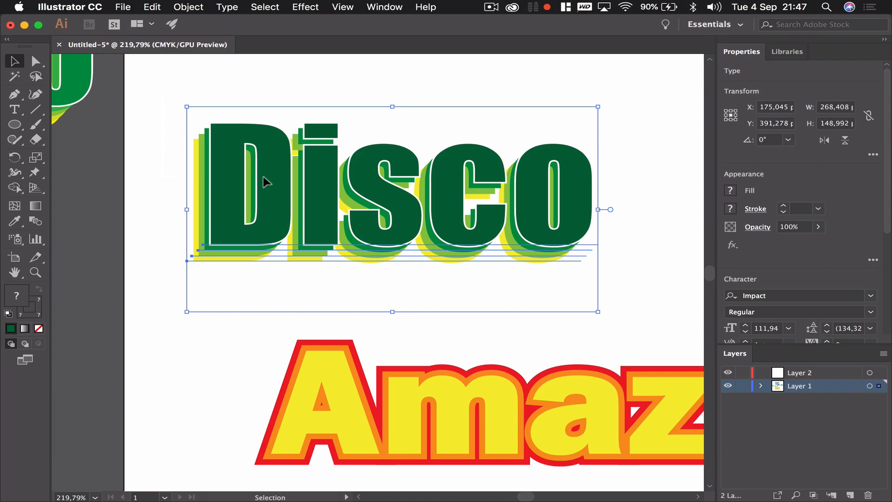
{"action": "left_click", "coordinate": [185, 6]}
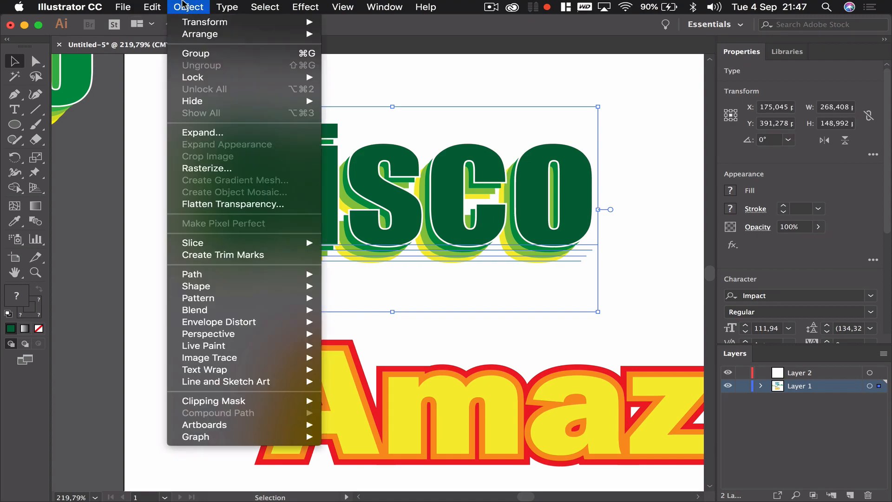
{"action": "left_click", "coordinate": [202, 54]}
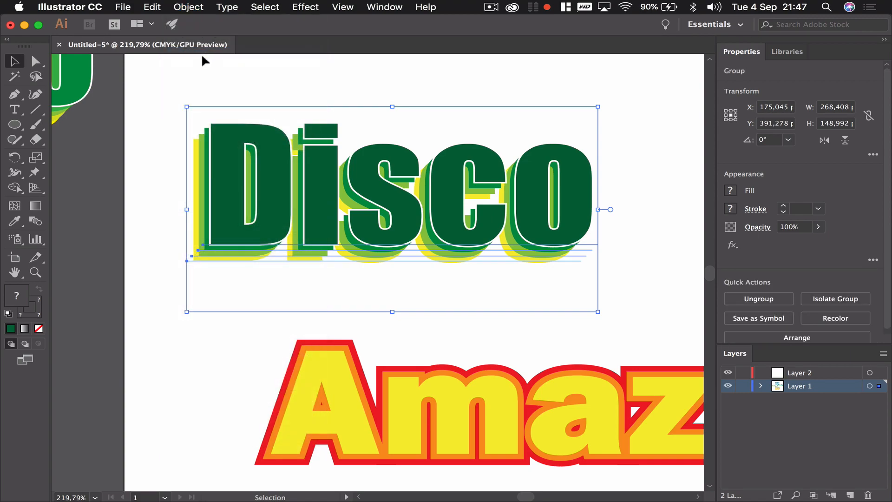
Move the grouped "Disco" text about 6 pt to the left and 36 pt up on the artboard.
{"action": "scroll", "coordinate": [202, 54], "scroll_direction": "down", "scroll_amount": 5}
{"action": "left_click", "coordinate": [162, 211]}
{"action": "left_click_drag", "start_coordinate": [233, 140], "coordinate": [177, 169]}
{"action": "left_click_drag", "start_coordinate": [194, 150], "coordinate": [249, 103]}
{"action": "left_click", "coordinate": [195, 184]}
{"action": "scroll", "coordinate": [195, 185], "scroll_direction": "up", "scroll_amount": 1}
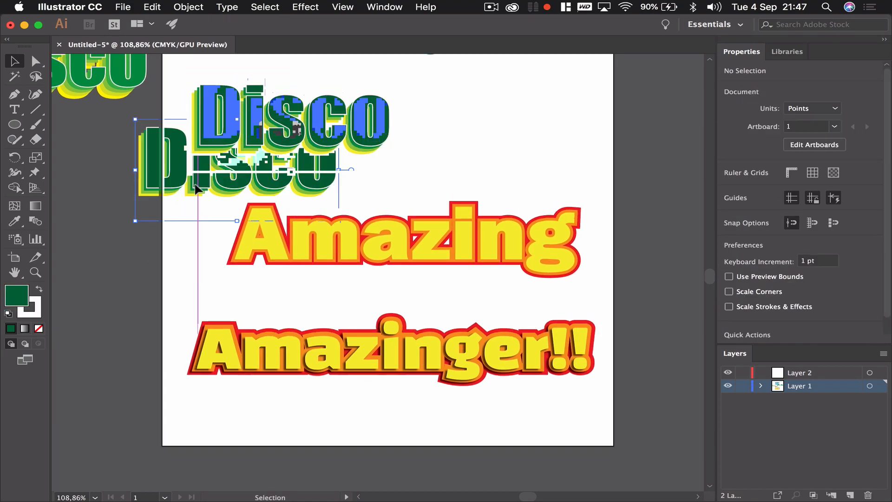
{"action": "scroll", "coordinate": [196, 185], "scroll_direction": "up", "scroll_amount": 3}
{"action": "scroll", "coordinate": [209, 188], "scroll_direction": "down", "scroll_amount": 4}
{"action": "mouse_move", "coordinate": [224, 191]}
{"action": "left_mouse_down"}
{"action": "mouse_move", "coordinate": [227, 175]}
{"action": "mouse_move", "coordinate": [233, 184]}
{"action": "left_mouse_up"}
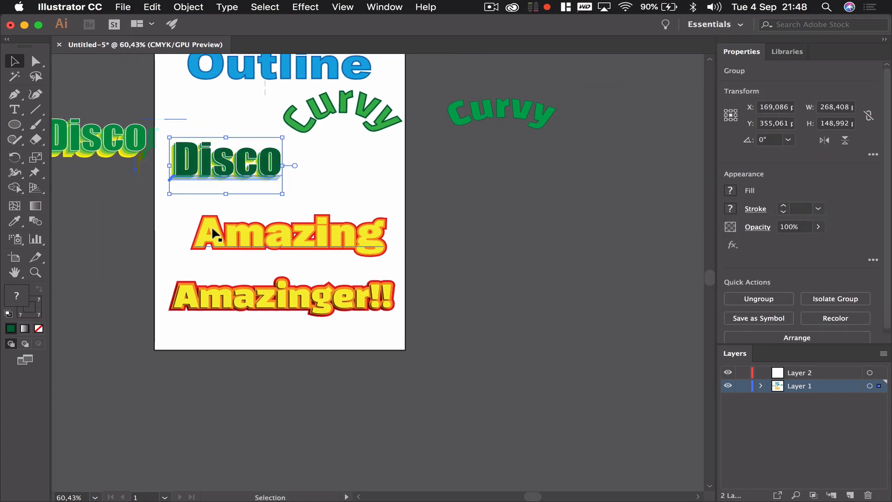
Move the finished "Amazing" text off the artboard, onto the empty canvas to its right.
{"action": "scroll", "coordinate": [240, 226], "scroll_direction": "up", "scroll_amount": 2}
{"action": "scroll", "coordinate": [240, 227], "scroll_direction": "up", "scroll_amount": 2}
{"action": "scroll", "coordinate": [240, 227], "scroll_direction": "down", "scroll_amount": 4}
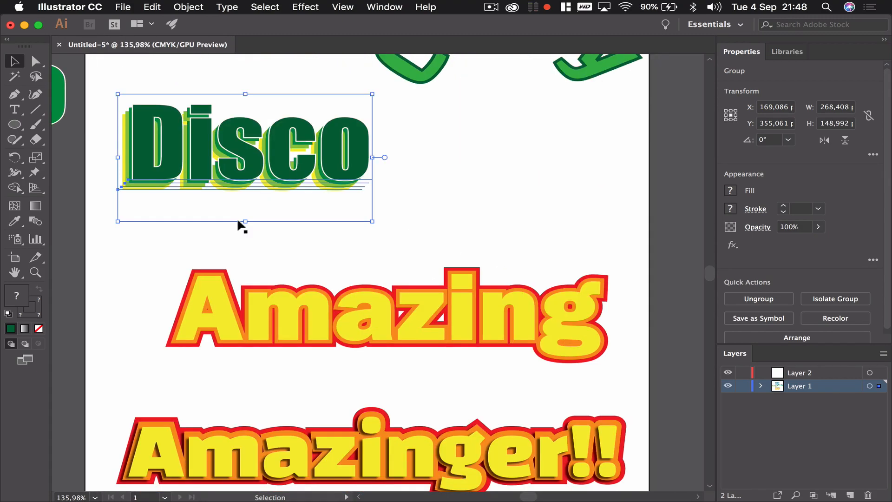
{"action": "scroll", "coordinate": [238, 225], "scroll_direction": "down", "scroll_amount": 4}
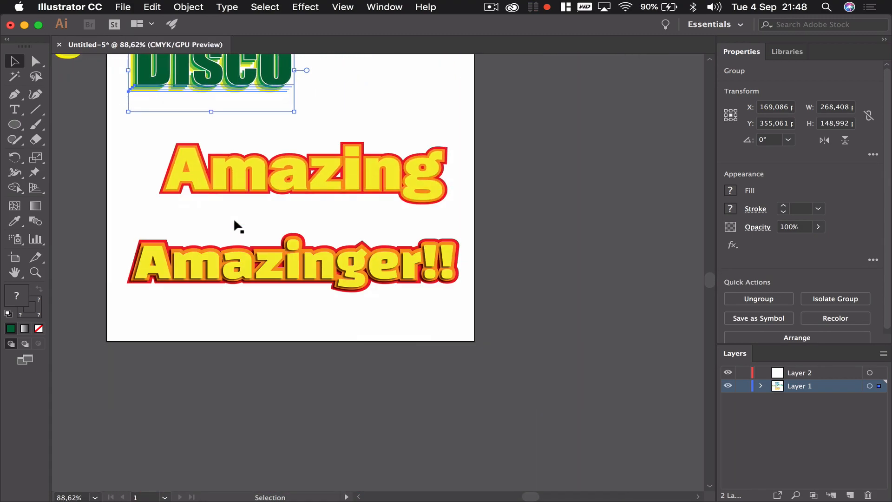
{"action": "left_click_drag", "start_coordinate": [191, 155], "coordinate": [460, 153]}
{"action": "left_click", "coordinate": [468, 189]}
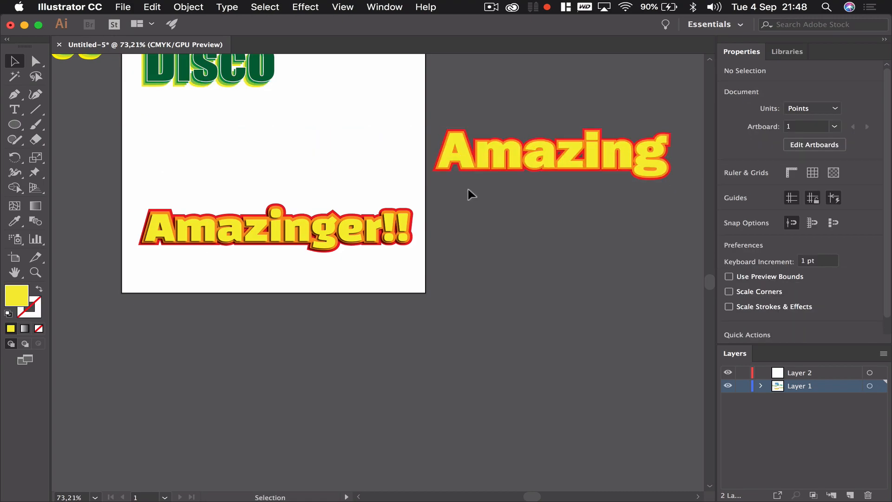
Add the text "Amazing" on the artboard between "Disco" and "Amazinger!!".
{"action": "scroll", "coordinate": [468, 188], "scroll_direction": "up", "scroll_amount": 2}
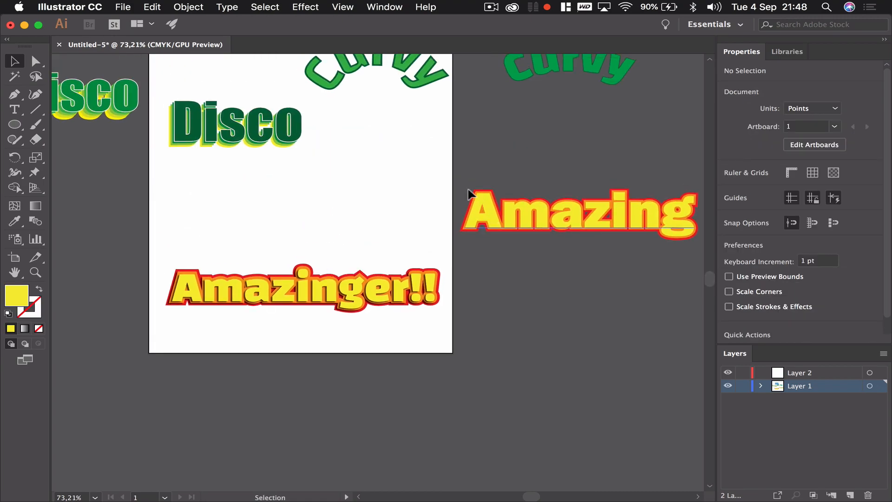
{"action": "left_click", "coordinate": [15, 110]}
{"action": "left_click", "coordinate": [182, 207]}
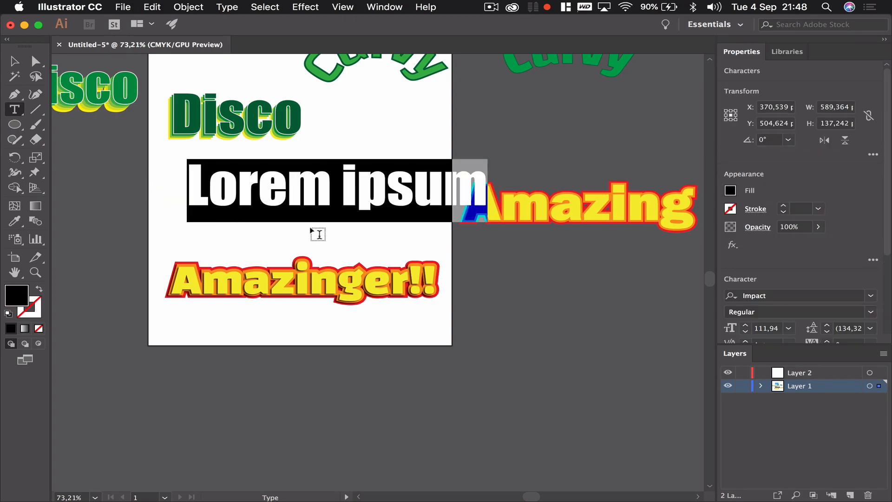
{"action": "type", "text": "Amazing"}
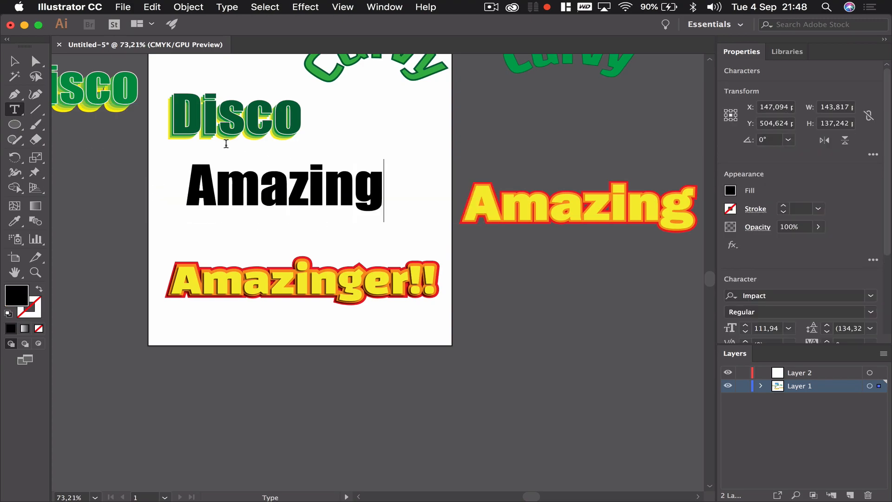
Move the new "Amazing" text down slightly and set its font to Franklin Gothic Heavy.
{"action": "left_click", "coordinate": [15, 61]}
{"action": "left_click_drag", "start_coordinate": [285, 166], "coordinate": [285, 176]}
{"action": "left_click", "coordinate": [870, 295]}
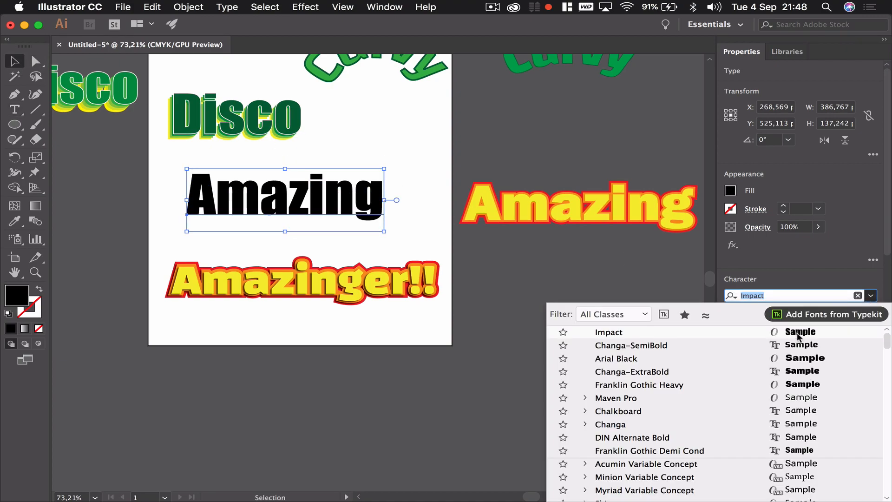
{"action": "left_click", "coordinate": [709, 384]}
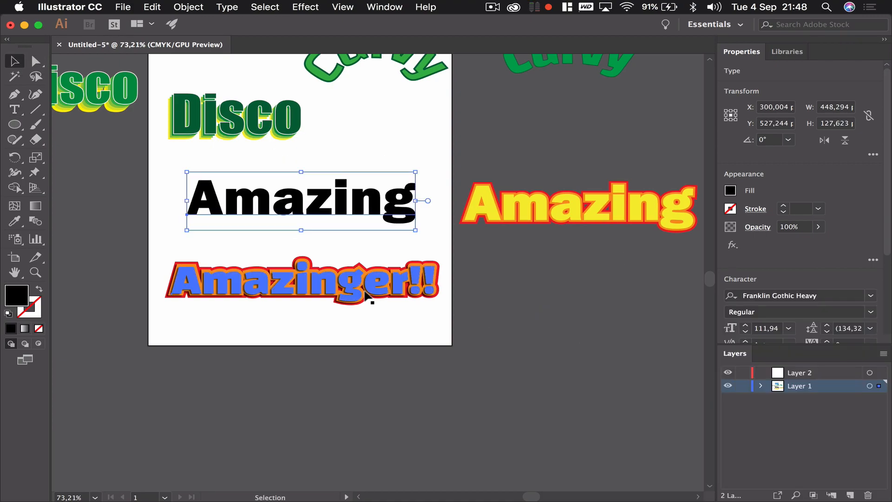
Give the black "Amazing" text on the artboard a bright red fill and a matching red stroke.
{"action": "scroll", "coordinate": [367, 297], "scroll_direction": "up", "scroll_amount": 3}
{"action": "scroll", "coordinate": [367, 298], "scroll_direction": "left", "scroll_amount": 3}
{"action": "scroll", "coordinate": [367, 298], "scroll_direction": "up", "scroll_amount": 2}
{"action": "scroll", "coordinate": [346, 229], "scroll_direction": "up", "scroll_amount": 2}
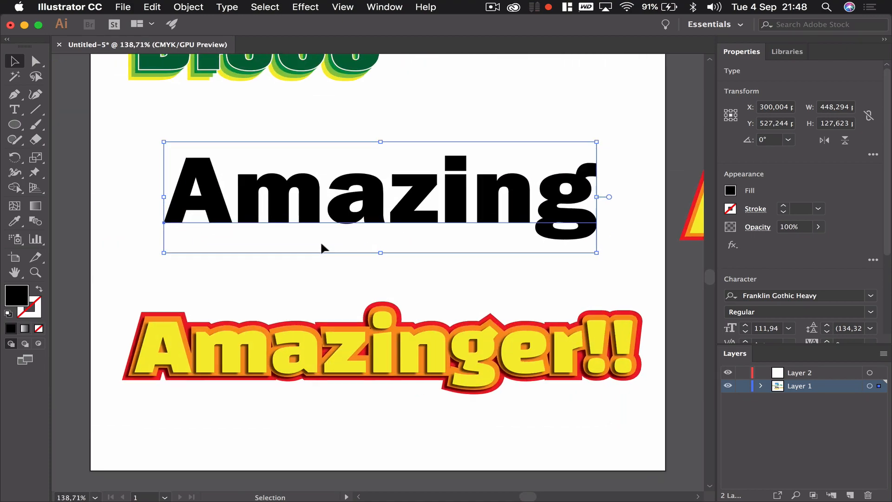
{"action": "left_click", "coordinate": [730, 192]}
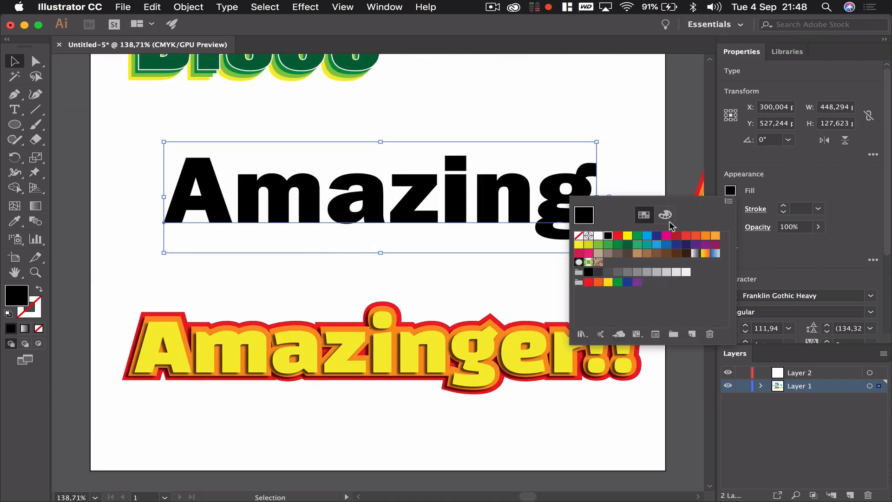
{"action": "left_click", "coordinate": [620, 240]}
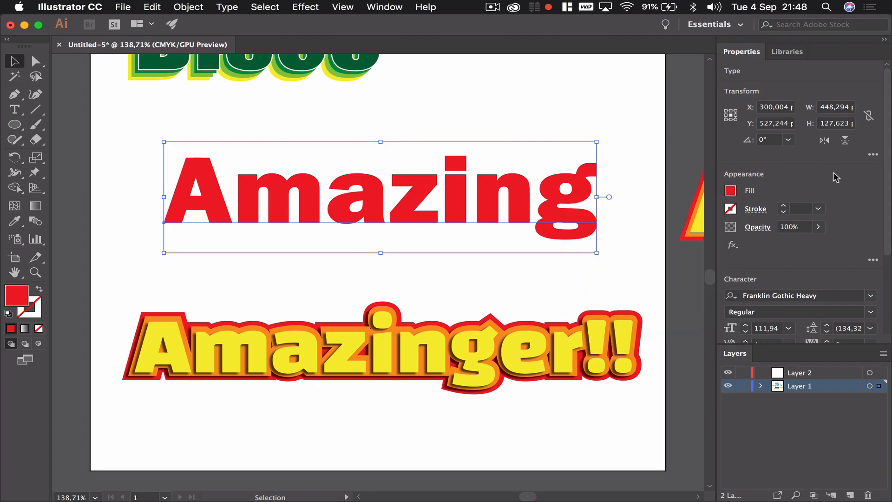
{"action": "left_click", "coordinate": [731, 210]}
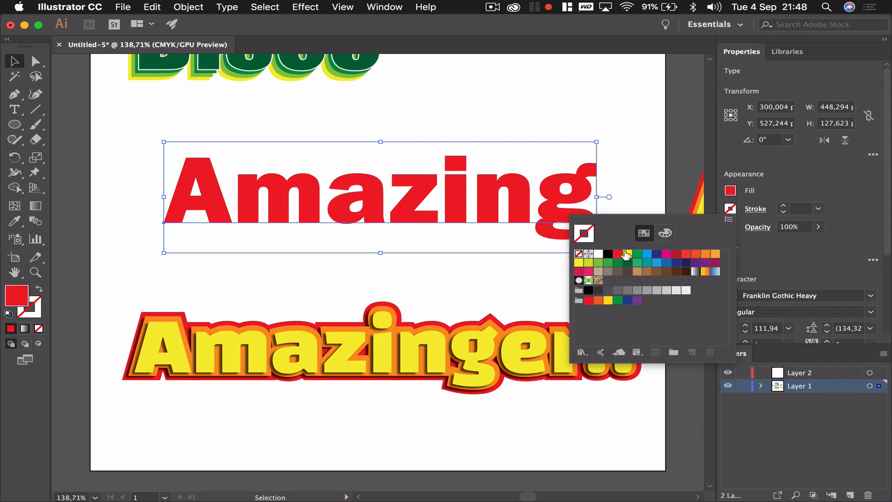
{"action": "left_click", "coordinate": [618, 254]}
Set the red "Amazing" text's stroke weight to 16 pt and move it about 17 pt left and 12 pt down.
{"action": "left_click", "coordinate": [784, 207]}
{"action": "left_click", "coordinate": [784, 206]}
{"action": "left_click", "coordinate": [783, 206]}
{"action": "left_click", "coordinate": [784, 207]}
{"action": "left_click", "coordinate": [783, 207]}
{"action": "left_click", "coordinate": [784, 207]}
{"action": "left_click", "coordinate": [784, 207]}
{"action": "left_click", "coordinate": [783, 207]}
{"action": "left_click", "coordinate": [784, 207]}
{"action": "left_click", "coordinate": [784, 207]}
{"action": "left_click", "coordinate": [784, 206]}
{"action": "left_click", "coordinate": [784, 207]}
{"action": "left_click", "coordinate": [783, 207]}
{"action": "left_click", "coordinate": [784, 207]}
{"action": "left_click", "coordinate": [784, 213]}
{"action": "left_click", "coordinate": [784, 212]}
{"action": "left_click_drag", "start_coordinate": [557, 174], "coordinate": [540, 184]}
{"action": "left_click", "coordinate": [548, 148]}
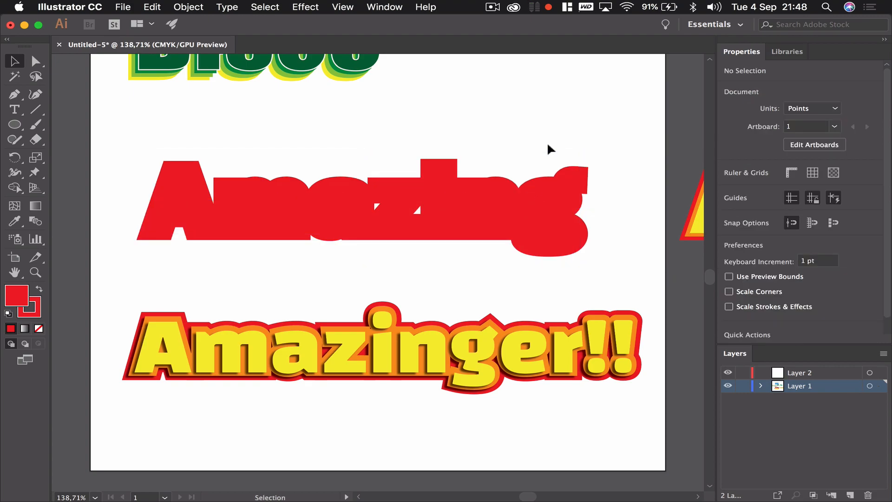
Duplicate the red "Amazing" text and place the copy about 16 pt right and 17 pt up from the original.
{"action": "left_click", "coordinate": [492, 186]}
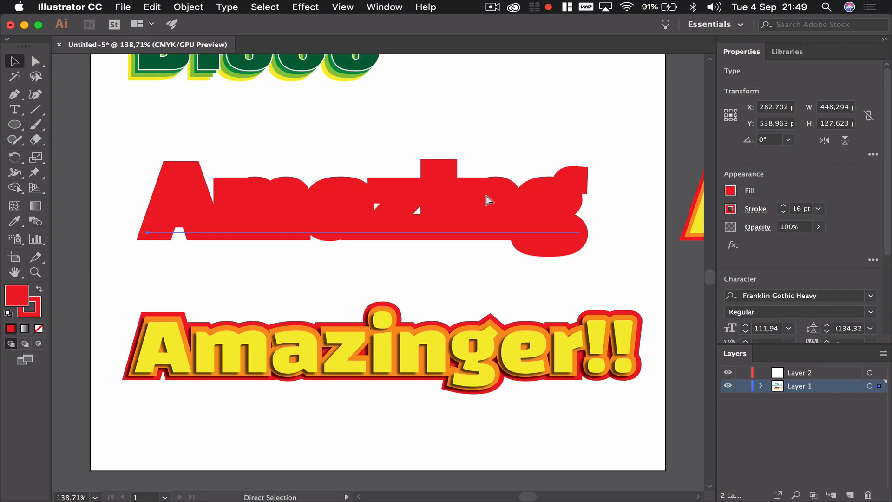
{"action": "key", "text": "super+f"}
{"action": "key", "text": "super+z"}
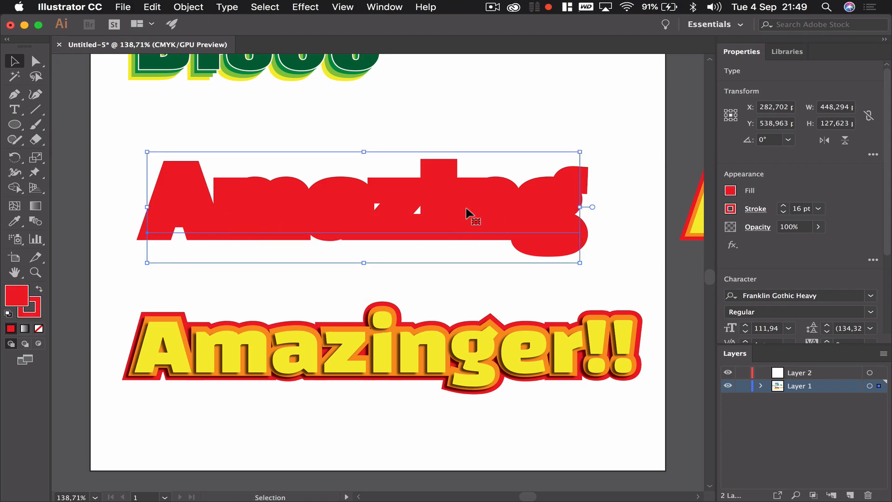
{"action": "key", "text": "super+c"}
{"action": "key", "text": "super+v"}
{"action": "left_click_drag", "start_coordinate": [381, 257], "coordinate": [396, 179]}
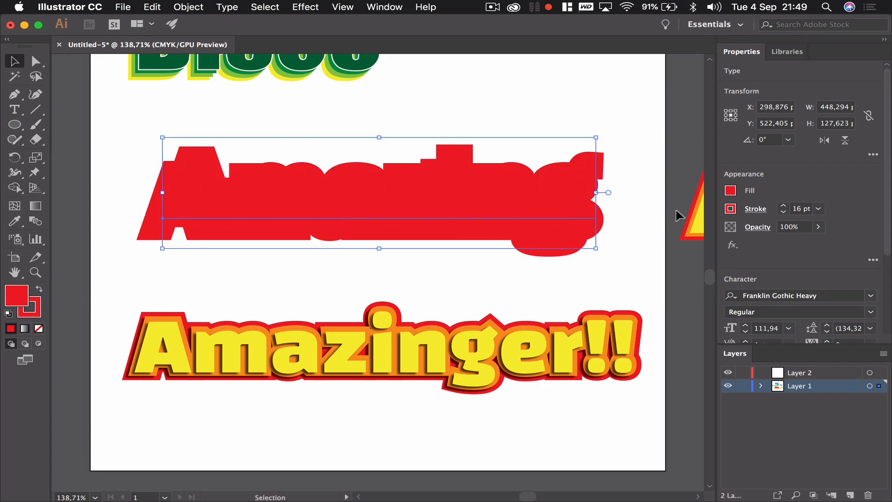
Give the copied "Amazing" text an orange fill and an orange stroke.
{"action": "left_click", "coordinate": [731, 191]}
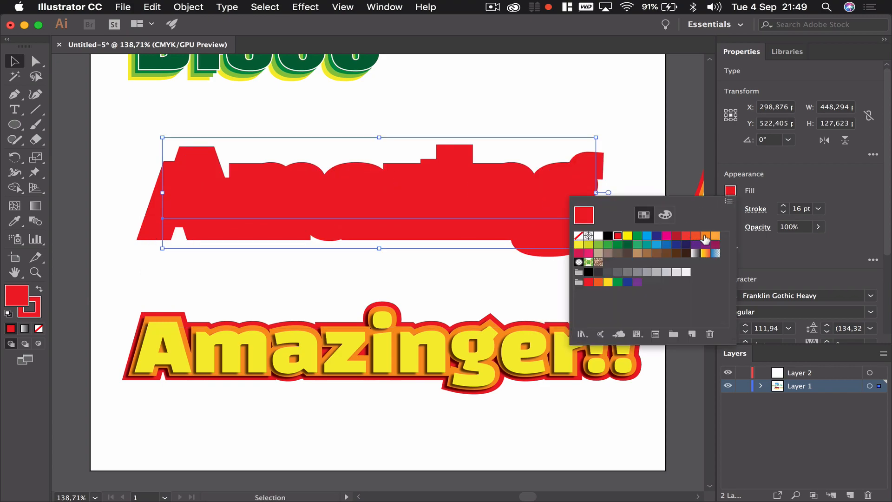
{"action": "left_click", "coordinate": [706, 235]}
{"action": "left_click", "coordinate": [730, 209]}
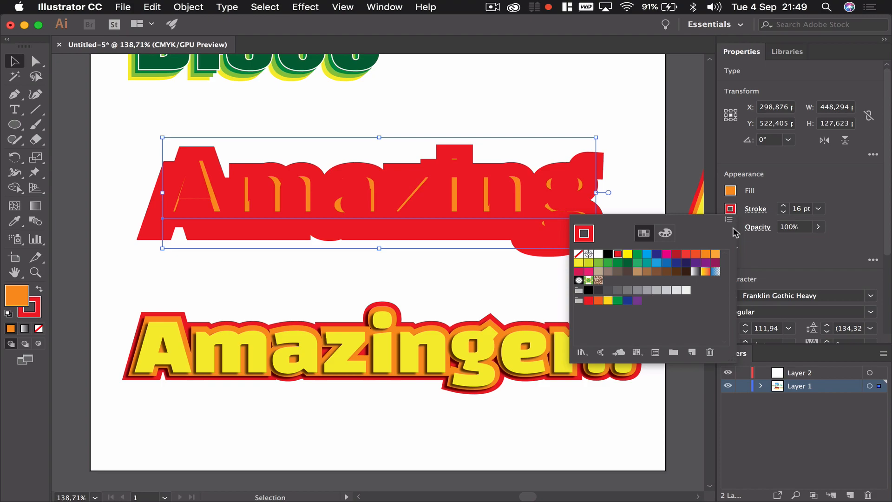
{"action": "left_click", "coordinate": [707, 254]}
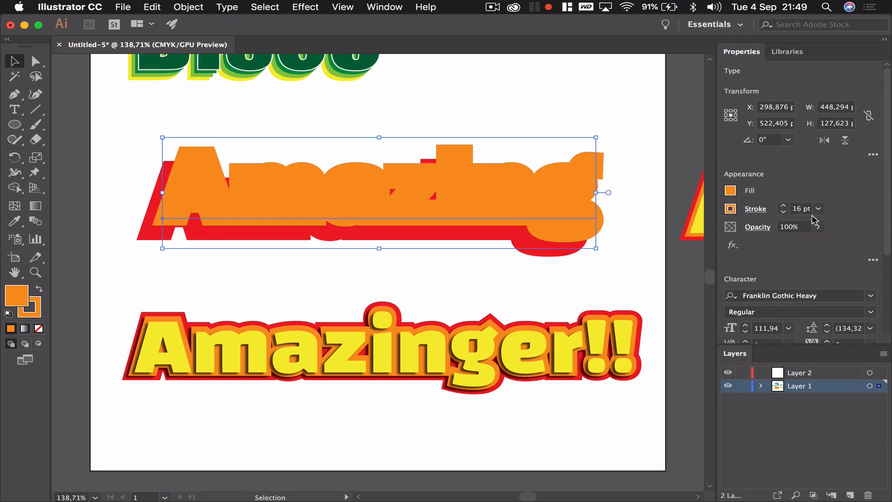
Set the orange copy's stroke weight to 8 pt and align it exactly over the red "Amazing" text.
{"action": "left_click", "coordinate": [784, 212]}
{"action": "left_click", "coordinate": [784, 212]}
{"action": "left_click", "coordinate": [784, 212]}
{"action": "left_click", "coordinate": [784, 213]}
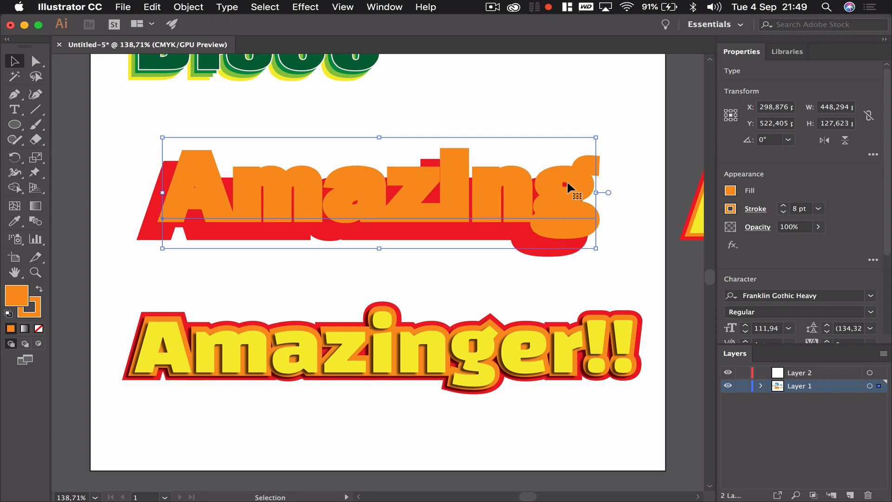
{"action": "left_click_drag", "start_coordinate": [520, 182], "coordinate": [504, 196]}
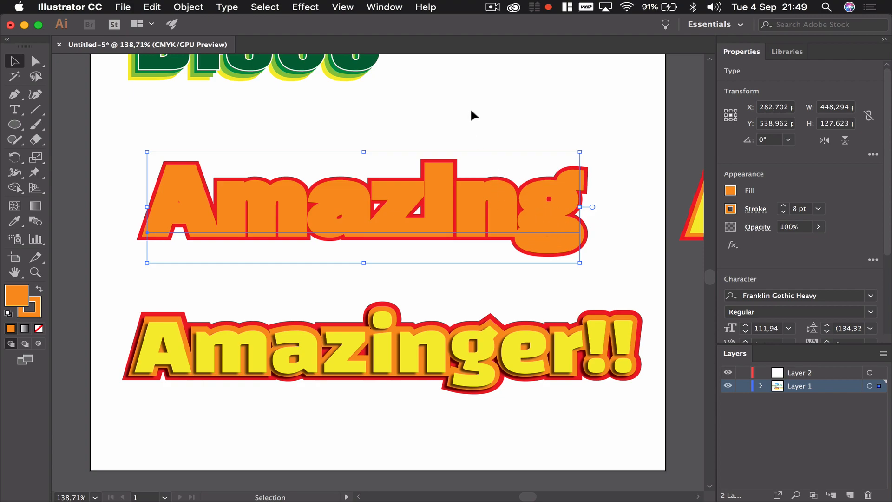
{"action": "left_click", "coordinate": [473, 125]}
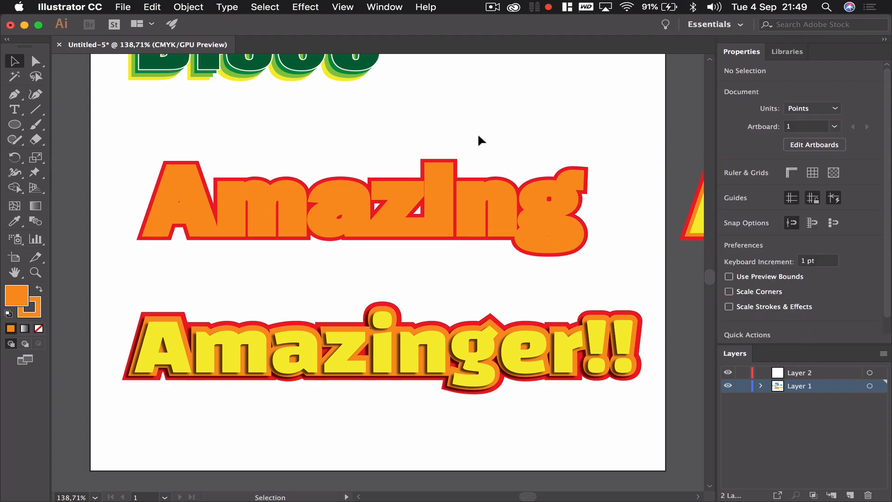
Duplicate the orange "Amazing" text and place the copy above and to the right of the stacked text.
{"action": "left_click", "coordinate": [434, 210]}
{"action": "key", "text": "super+c"}
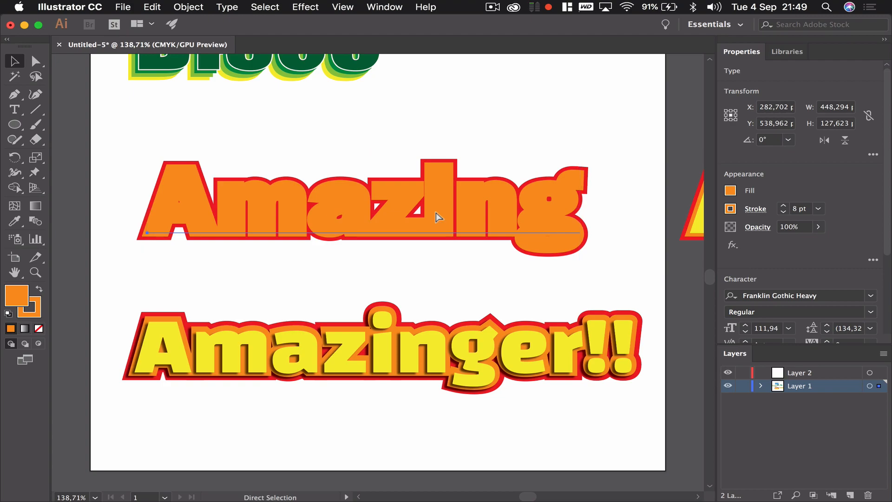
{"action": "key", "text": "super+v"}
{"action": "left_click_drag", "start_coordinate": [407, 255], "coordinate": [448, 139]}
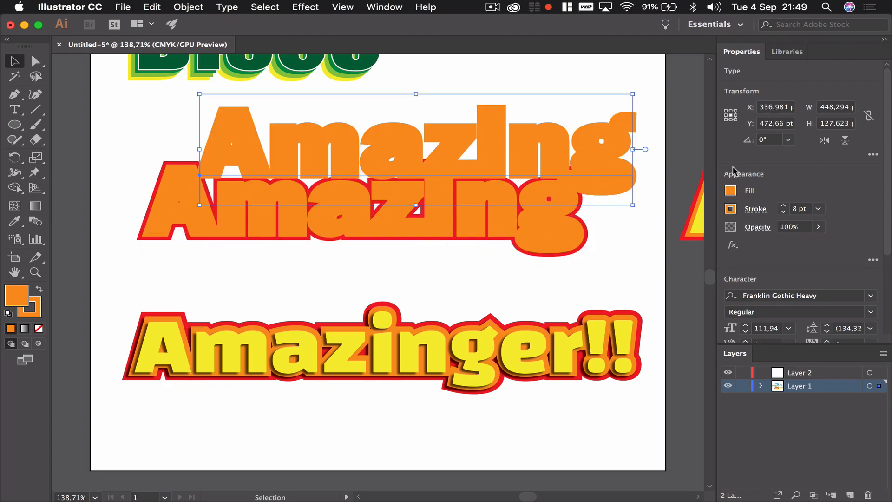
Give the new copy a yellow fill and no stroke, and align it exactly over the orange "Amazing" text.
{"action": "left_click", "coordinate": [731, 191]}
{"action": "left_click", "coordinate": [628, 236]}
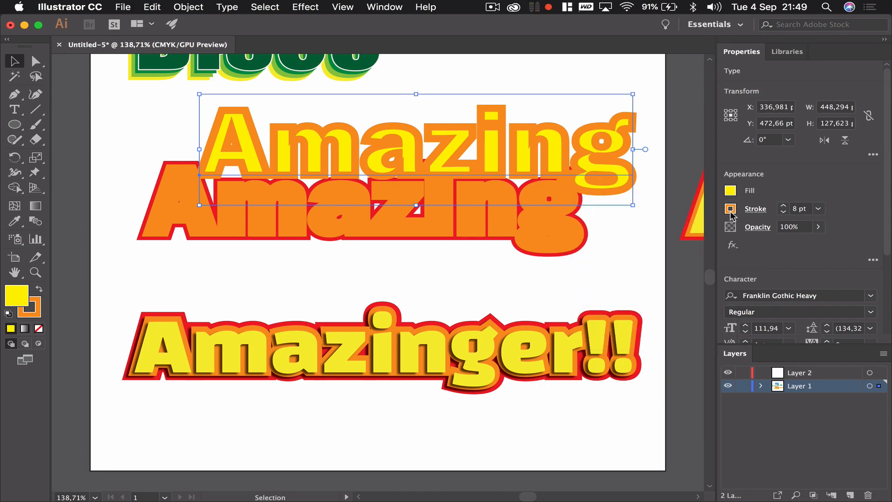
{"action": "left_click", "coordinate": [730, 209]}
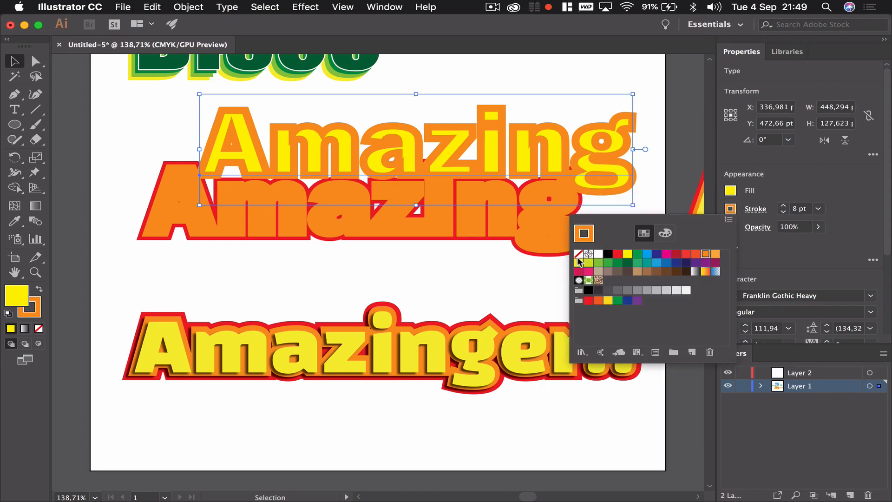
{"action": "left_click", "coordinate": [580, 255]}
{"action": "key", "text": "Escape"}
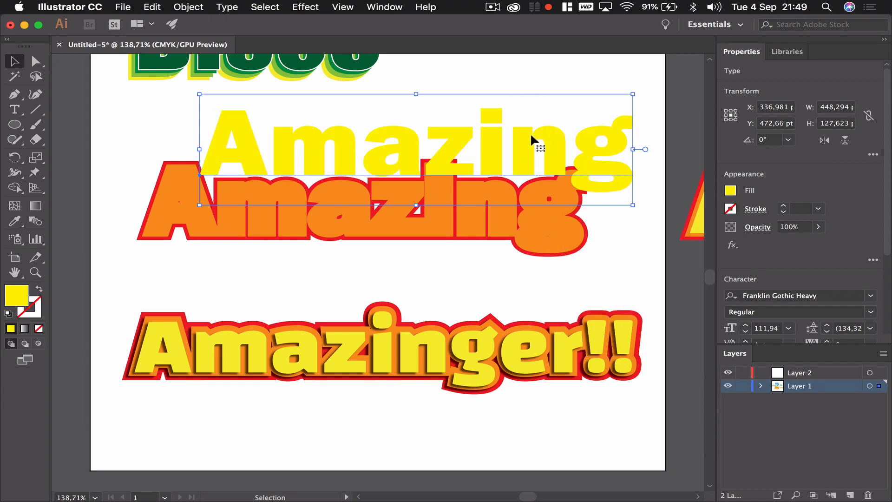
{"action": "mouse_move", "coordinate": [525, 138]}
{"action": "left_mouse_down"}
{"action": "mouse_move", "coordinate": [464, 186]}
{"action": "mouse_move", "coordinate": [475, 192]}
{"action": "left_mouse_up"}
{"action": "left_click", "coordinate": [406, 283]}
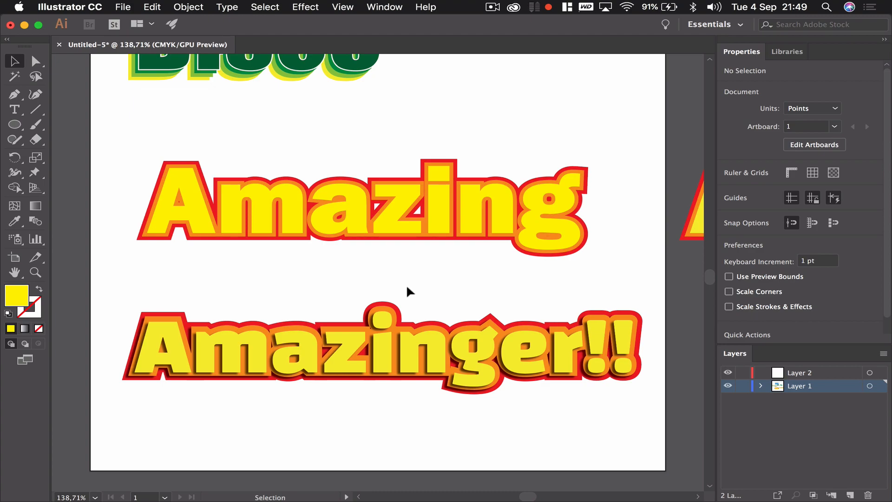
Group the three stacked "Amazing" layers and move the group about 5 pt right and 48 pt up.
{"action": "scroll", "coordinate": [406, 284], "scroll_direction": "up", "scroll_amount": 3}
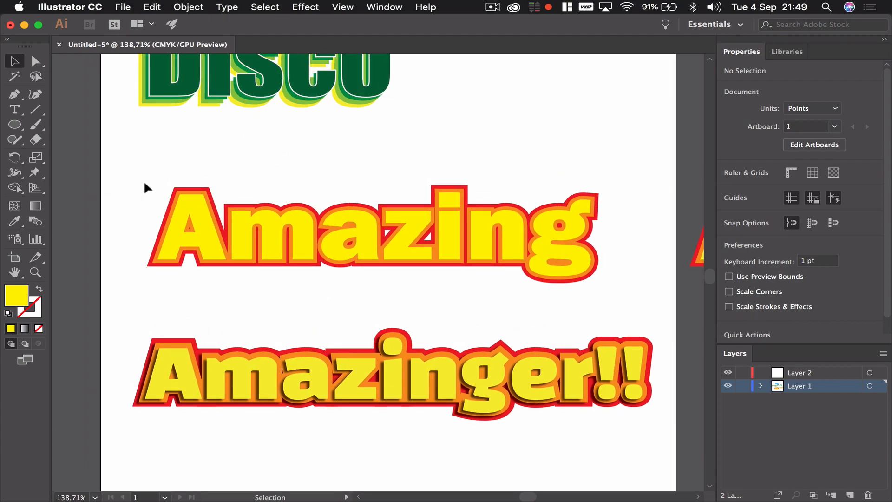
{"action": "left_click_drag", "start_coordinate": [219, 228], "coordinate": [219, 229]}
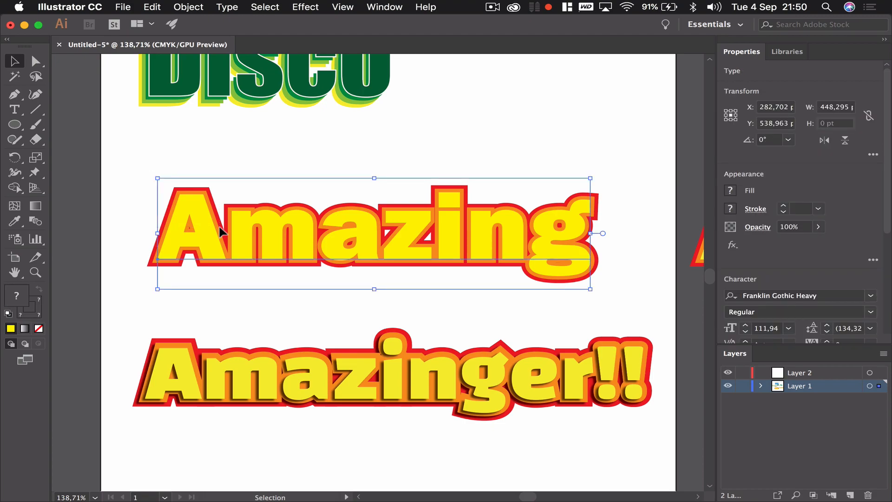
{"action": "left_click", "coordinate": [179, 6]}
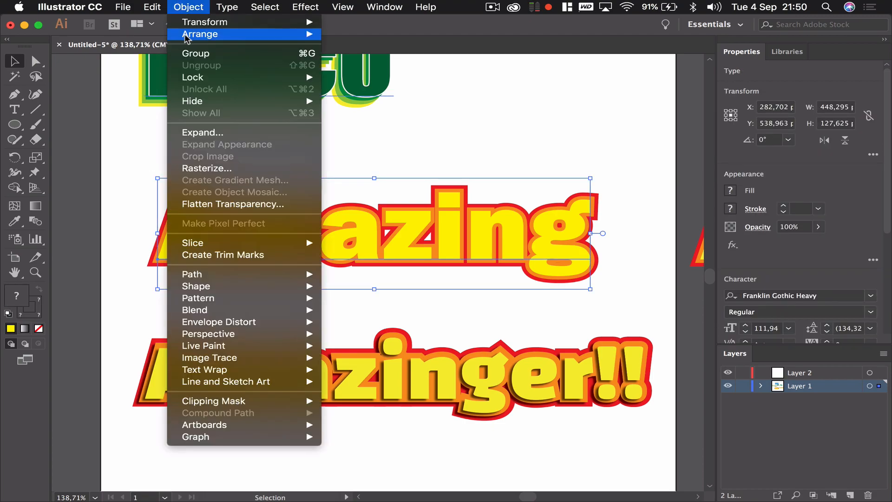
{"action": "left_click", "coordinate": [186, 53]}
{"action": "left_click", "coordinate": [123, 154]}
{"action": "left_click_drag", "start_coordinate": [188, 200], "coordinate": [196, 172]}
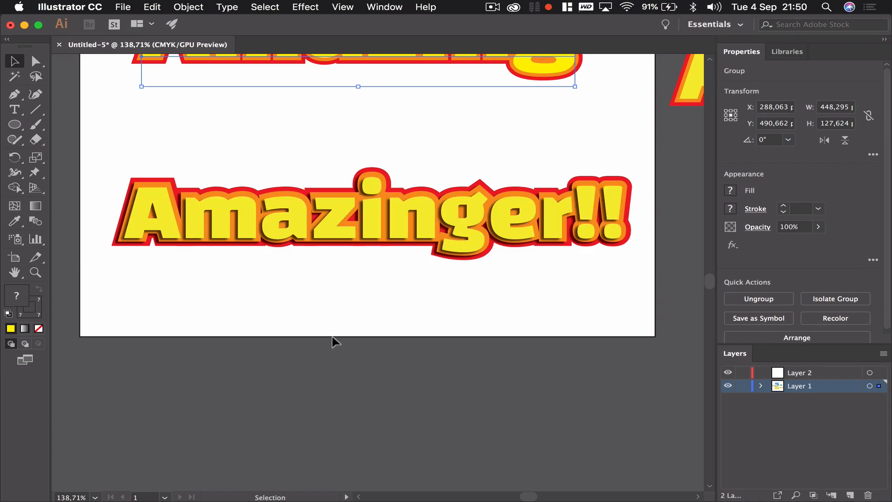
{"action": "left_click", "coordinate": [333, 342]}
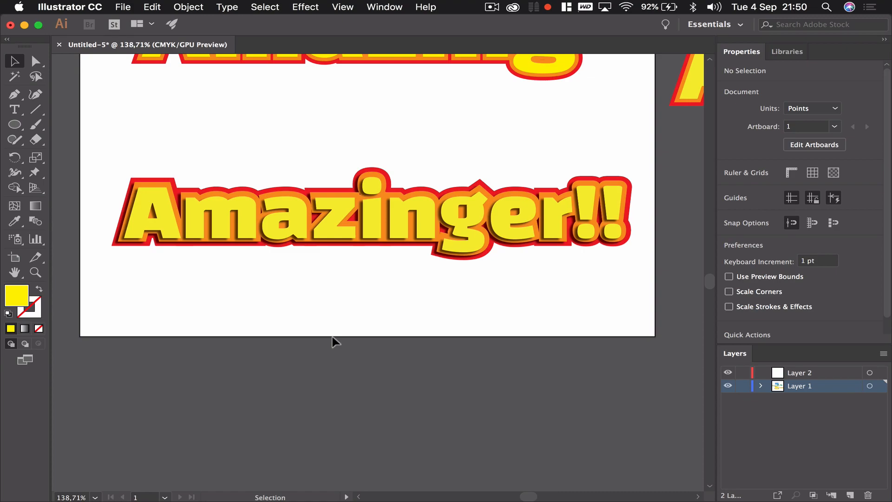
Move the finished "Amazinger!!" text group off the artboard, onto the empty canvas just below it.
{"action": "key", "text": "super+z"}
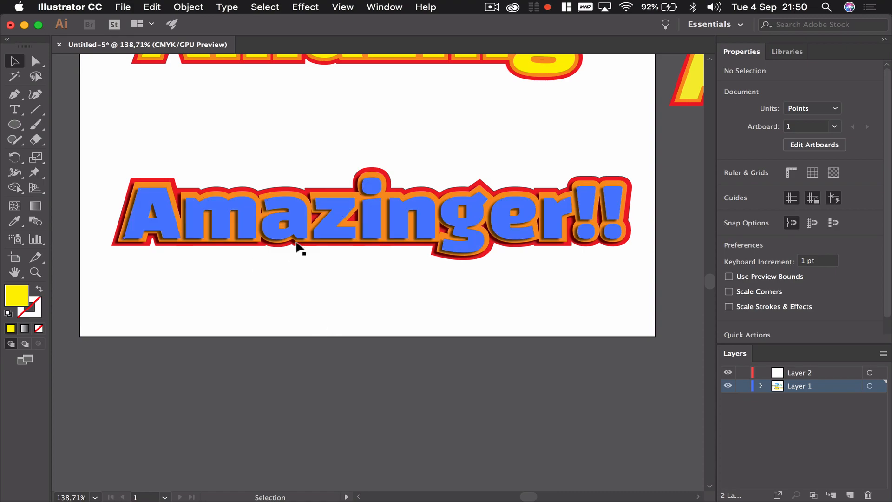
{"action": "double_click", "coordinate": [307, 225]}
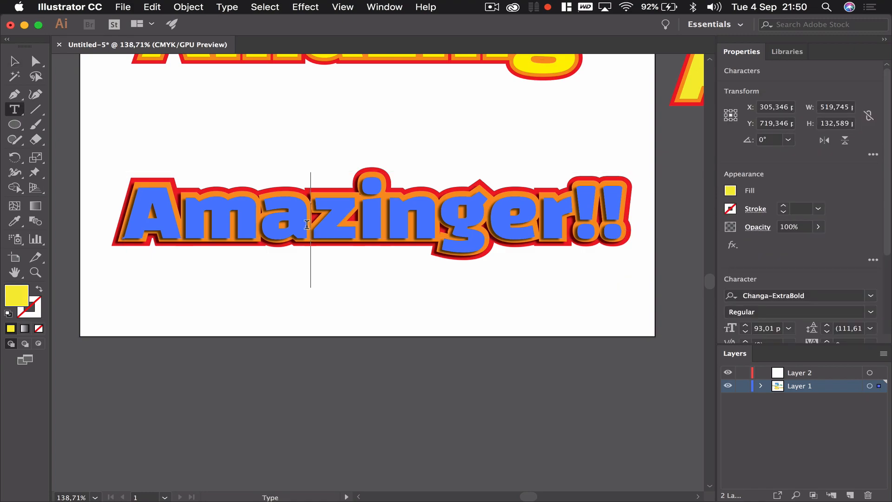
{"action": "key", "text": "Escape"}
{"action": "left_click_drag", "start_coordinate": [263, 213], "coordinate": [247, 393]}
Add a new line of point text reading "Amazinger!!" in the empty lower part of the artboard.
{"action": "left_click", "coordinate": [15, 110]}
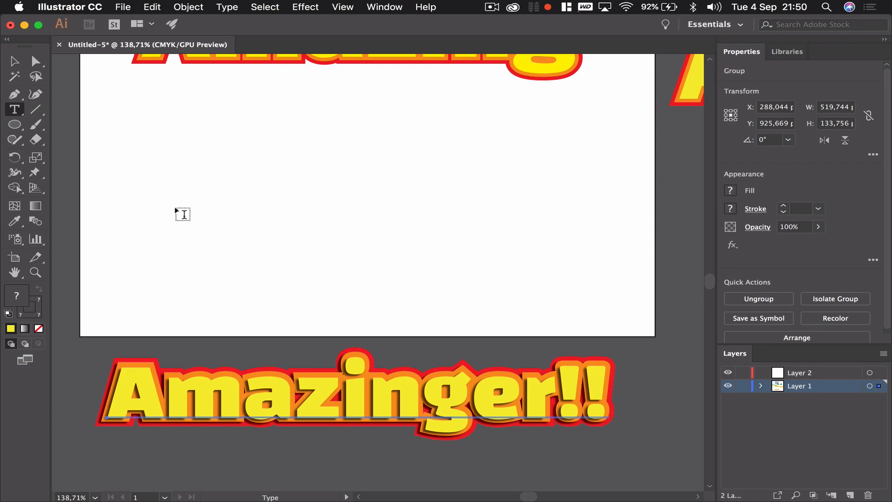
{"action": "left_click", "coordinate": [155, 227]}
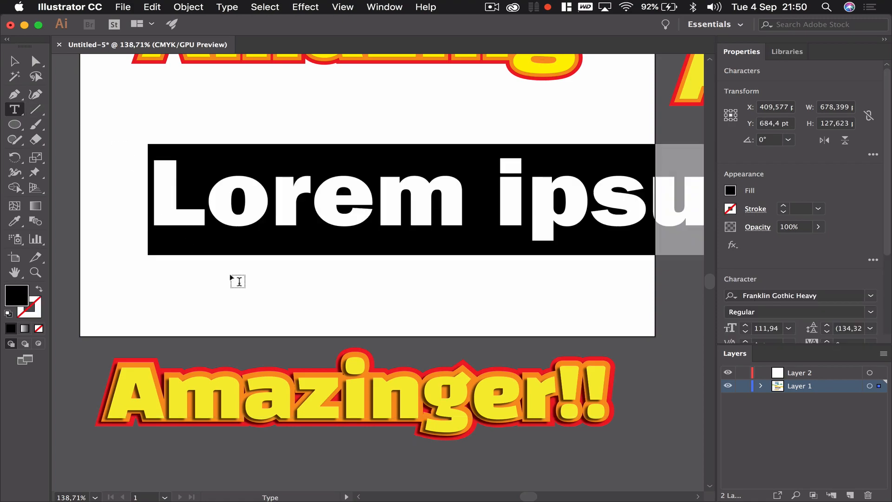
{"action": "type", "text": "Amin"}
{"action": "key", "text": "BackSpace"}
{"action": "key", "text": "BackSpace"}
{"action": "type", "text": "a"}
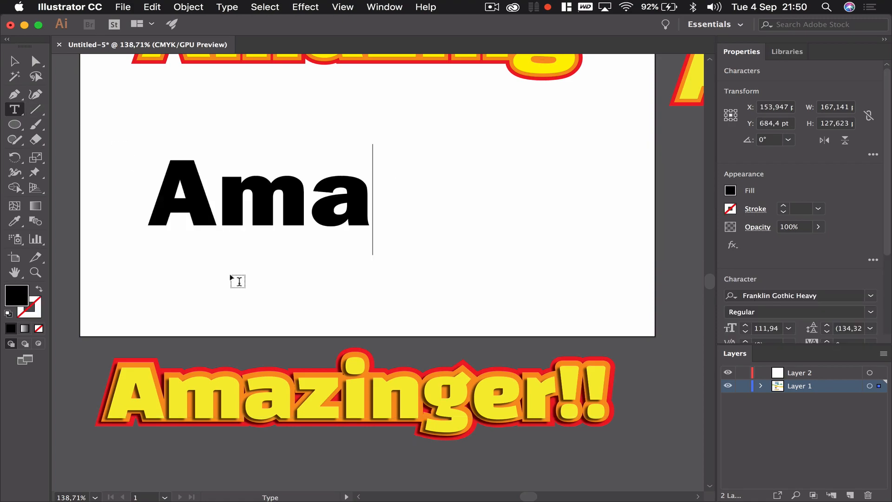
{"action": "type", "text": "zinger!!"}
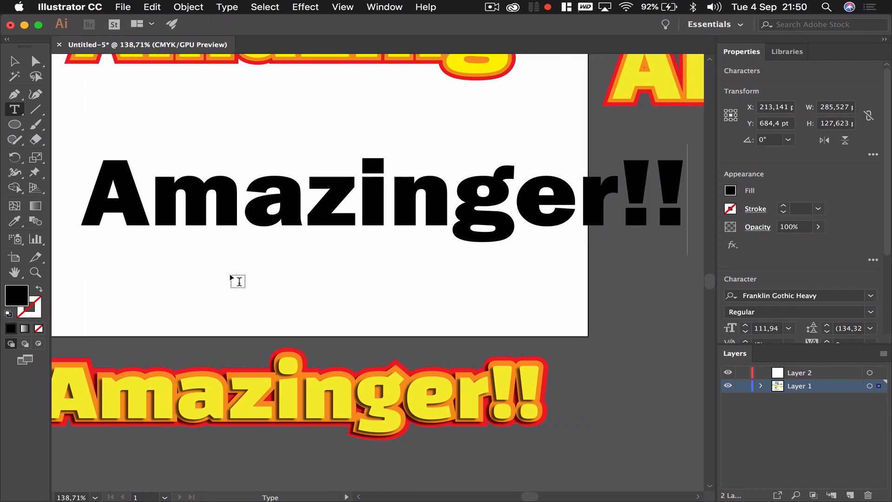
{"action": "key", "text": "Escape"}
Scale the new "Amazinger!!" text down to about 519 pt wide and position it within the artboard above the finished group.
{"action": "scroll", "coordinate": [160, 196], "scroll_direction": "up", "scroll_amount": 2}
{"action": "scroll", "coordinate": [160, 195], "scroll_direction": "left", "scroll_amount": 2}
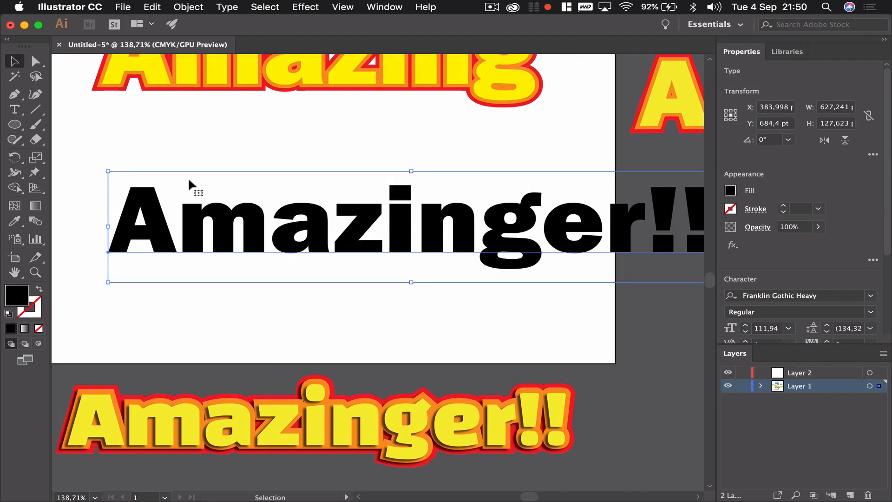
{"action": "left_click_drag", "start_coordinate": [474, 228], "coordinate": [428, 259]}
{"action": "scroll", "coordinate": [425, 259], "scroll_direction": "left", "scroll_amount": 1}
{"action": "scroll", "coordinate": [434, 264], "scroll_direction": "left", "scroll_amount": 3}
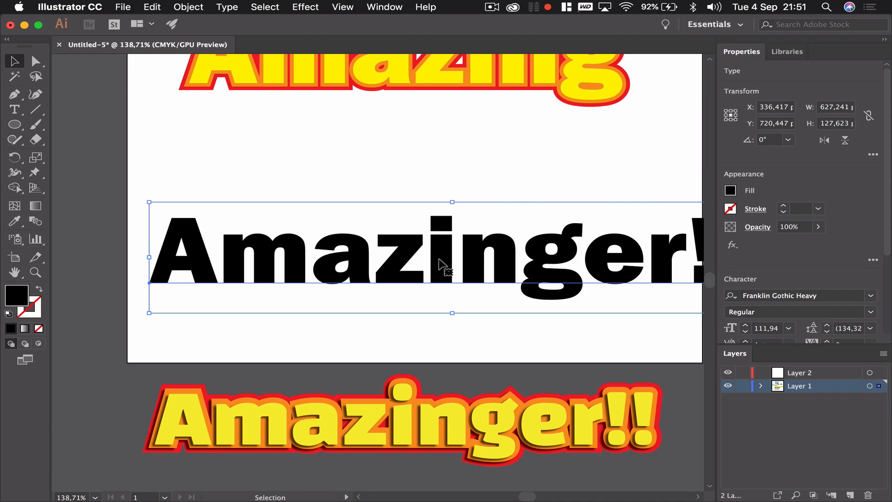
{"action": "scroll", "coordinate": [441, 264], "scroll_direction": "right", "scroll_amount": 2}
{"action": "left_click_drag", "start_coordinate": [695, 194], "coordinate": [591, 213]}
{"action": "left_click_drag", "start_coordinate": [448, 263], "coordinate": [453, 245]}
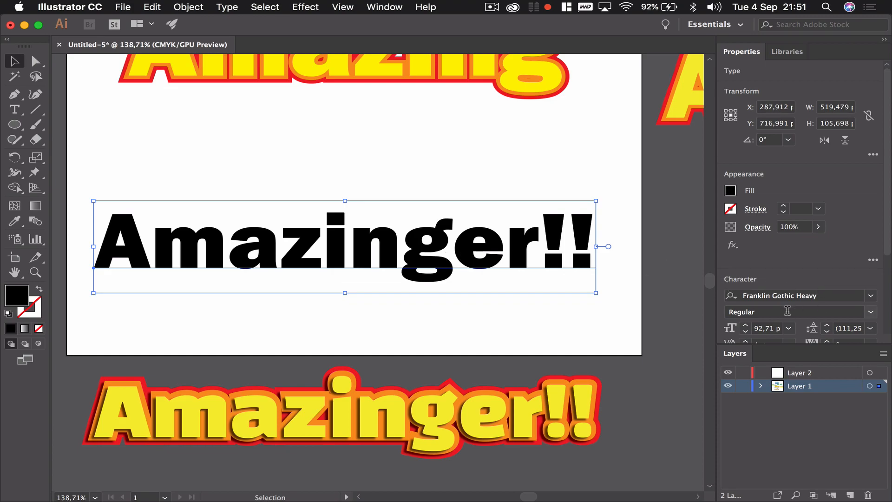
Set the new text's font to Changa-ExtraBold and its fill to CMYK Red.
{"action": "left_click", "coordinate": [870, 300]}
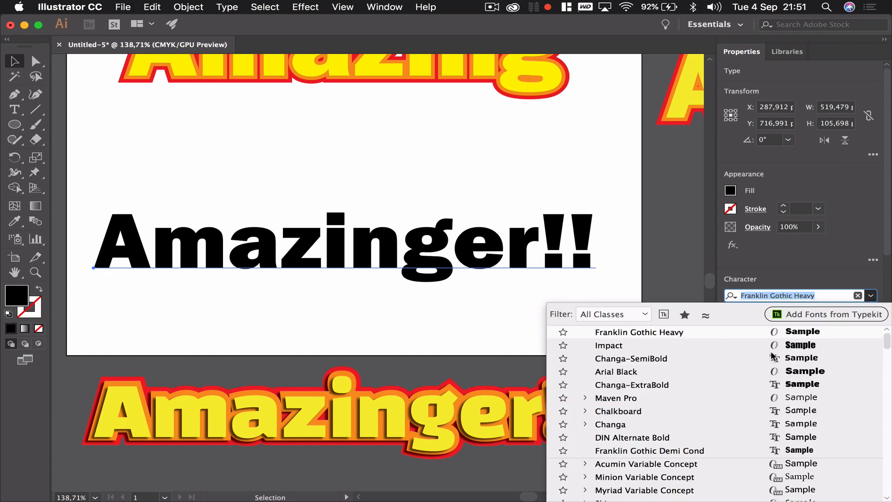
{"action": "left_click", "coordinate": [659, 386]}
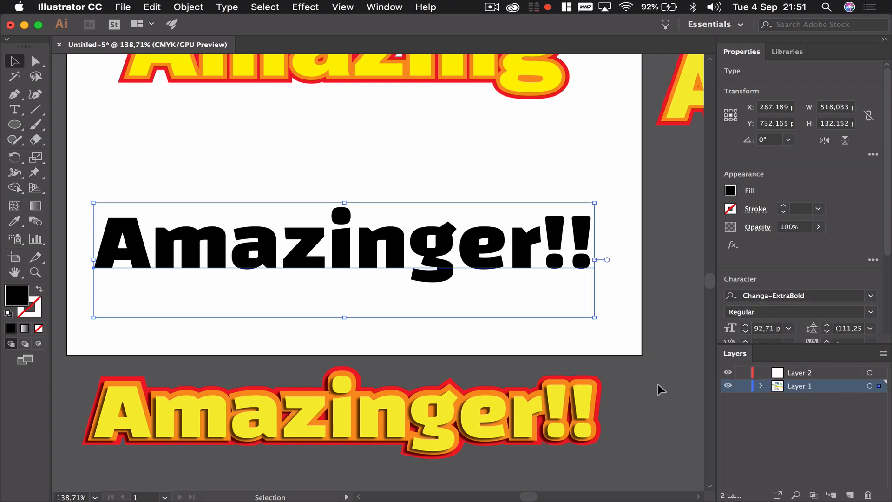
{"action": "scroll", "coordinate": [421, 285], "scroll_direction": "down", "scroll_amount": 2}
{"action": "scroll", "coordinate": [420, 284], "scroll_direction": "left", "scroll_amount": 2}
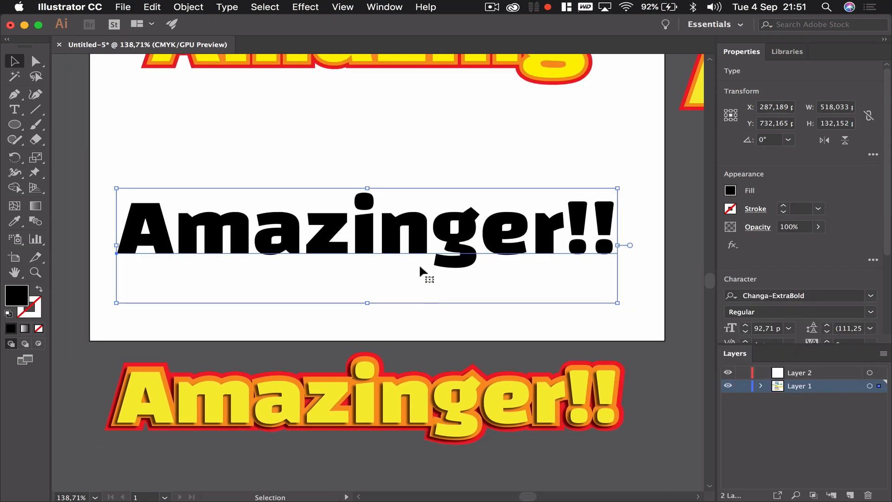
{"action": "left_click", "coordinate": [730, 191]}
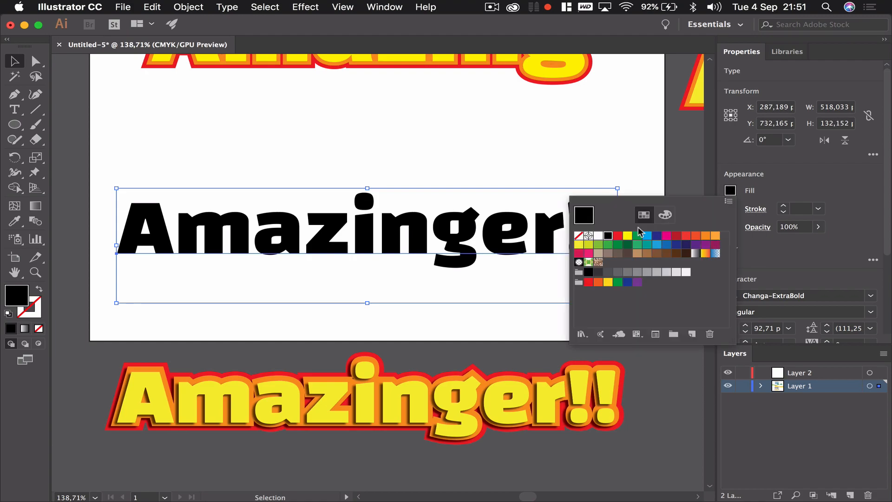
{"action": "left_click", "coordinate": [619, 240]}
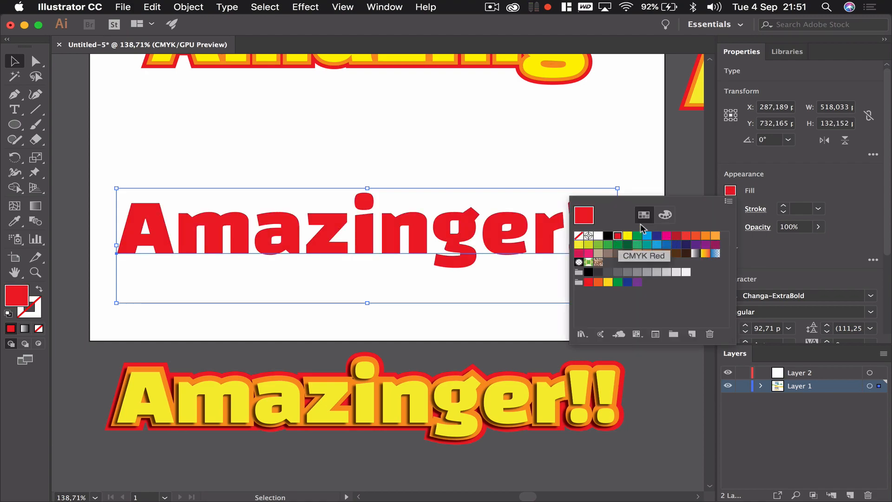
Give the red "Amazinger!!" text a matching red stroke of 18 pt.
{"action": "left_click", "coordinate": [730, 208]}
{"action": "left_click", "coordinate": [730, 208]}
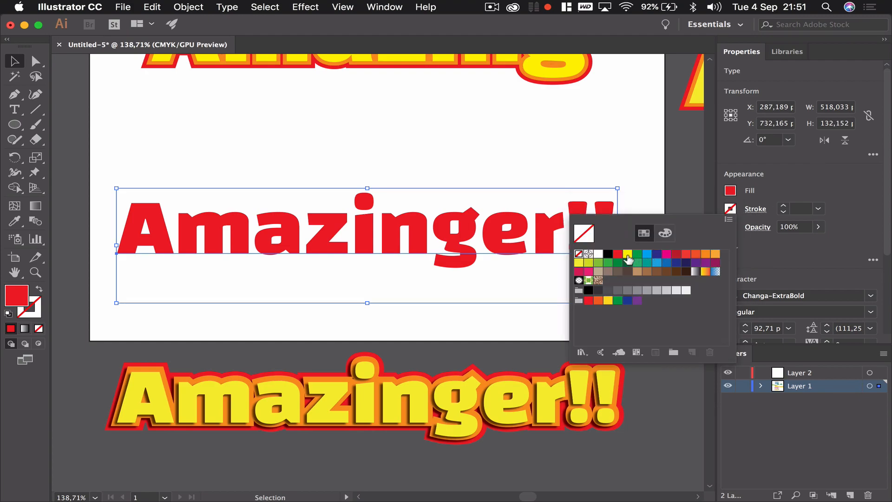
{"action": "left_click", "coordinate": [618, 254]}
{"action": "left_click", "coordinate": [784, 207]}
{"action": "left_click", "coordinate": [784, 207]}
{"action": "left_click", "coordinate": [785, 207]}
{"action": "left_click", "coordinate": [784, 207]}
{"action": "left_click", "coordinate": [785, 207]}
{"action": "left_click", "coordinate": [785, 207]}
{"action": "left_click", "coordinate": [785, 206]}
{"action": "left_click", "coordinate": [784, 207]}
{"action": "left_click", "coordinate": [784, 207]}
{"action": "left_click", "coordinate": [785, 207]}
{"action": "left_click", "coordinate": [784, 207]}
{"action": "left_click", "coordinate": [784, 206]}
{"action": "left_click", "coordinate": [784, 207]}
{"action": "left_click", "coordinate": [784, 207]}
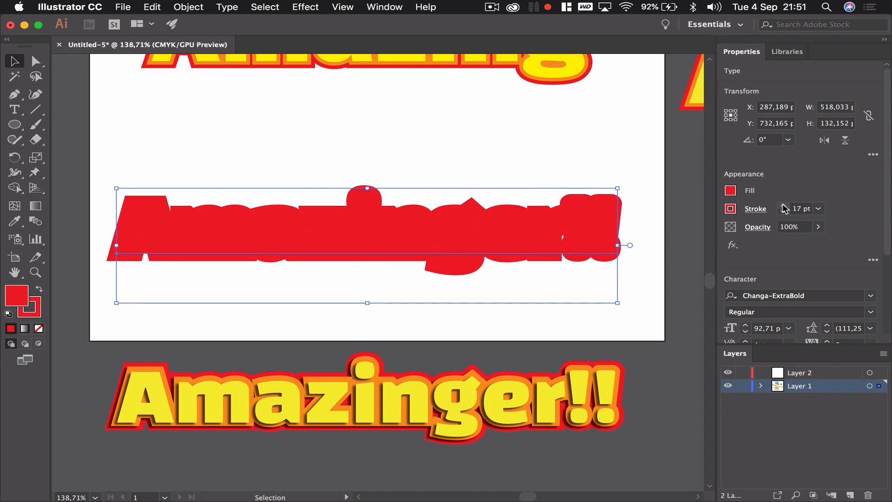
{"action": "left_click", "coordinate": [784, 207]}
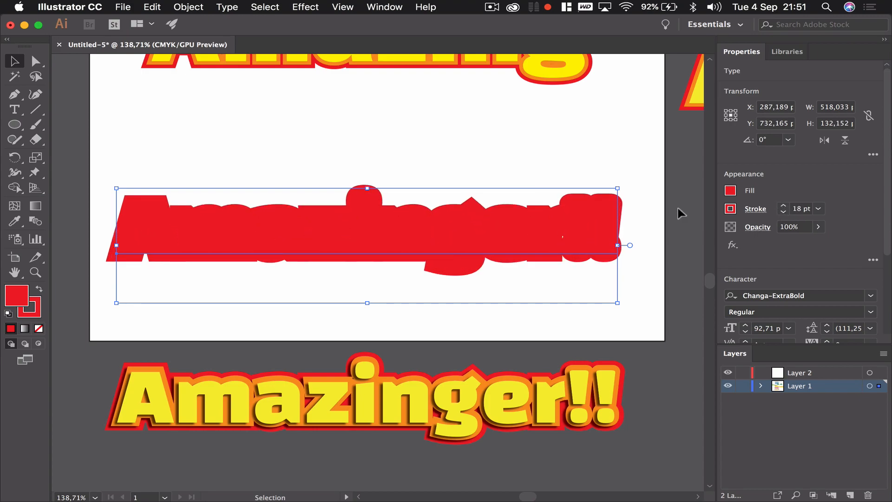
Duplicate the red "Amazinger!!" text and place the copy about 32 pt right and 79 pt up.
{"action": "left_click", "coordinate": [680, 214]}
{"action": "left_click", "coordinate": [468, 249]}
{"action": "key", "text": "a"}
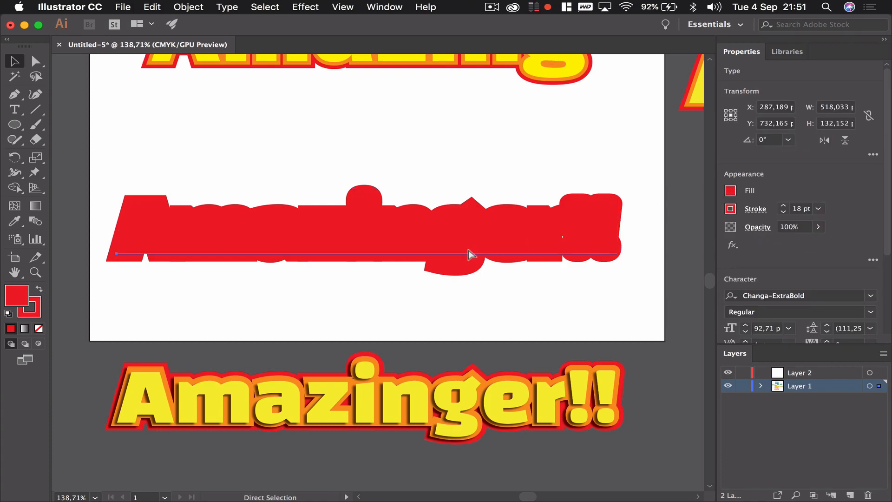
{"action": "key", "text": "v"}
{"action": "left_click_drag", "start_coordinate": [469, 251], "coordinate": [497, 182]}
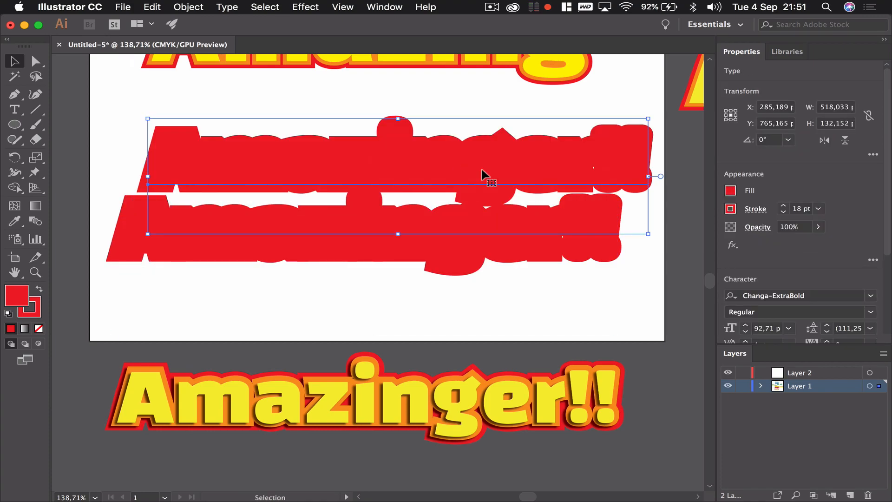
Give the upper copy an orange fill and an 8 pt orange stroke, and align it exactly over the red text.
{"action": "left_click", "coordinate": [730, 191]}
{"action": "left_click", "coordinate": [706, 243]}
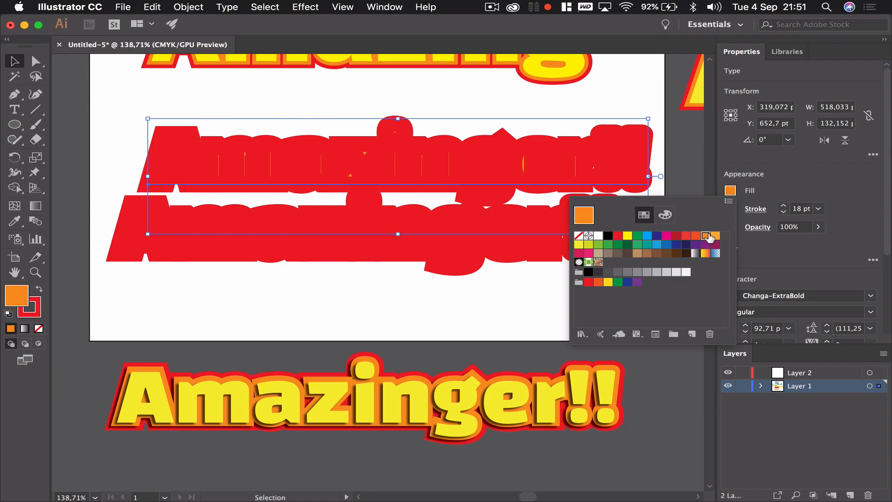
{"action": "left_click", "coordinate": [731, 209]}
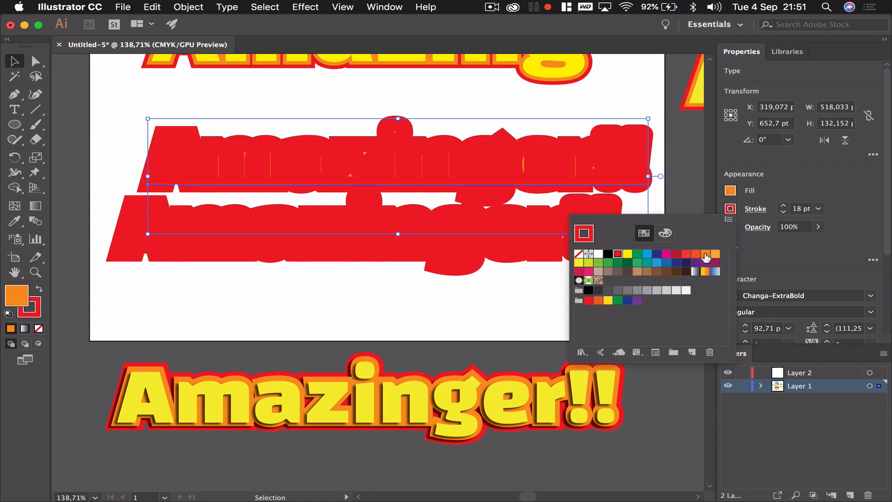
{"action": "left_click", "coordinate": [705, 255]}
{"action": "double_click", "coordinate": [804, 209]}
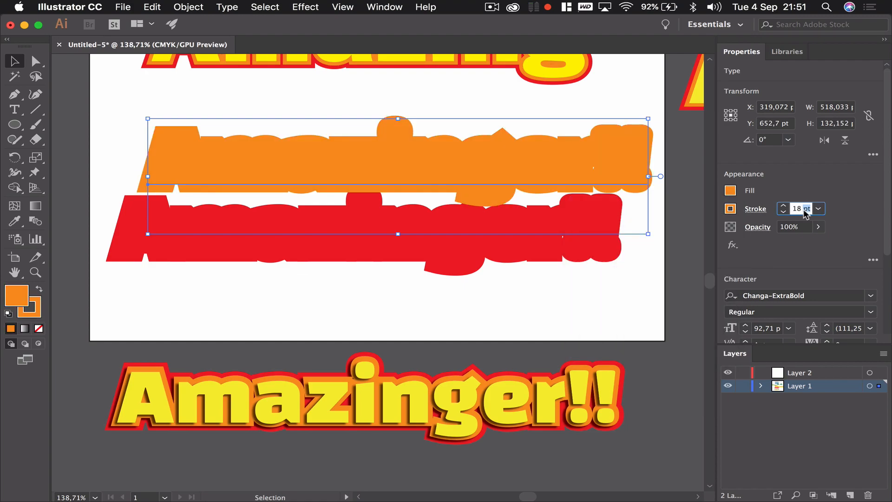
{"action": "triple_click", "coordinate": [804, 209]}
{"action": "type", "text": "8"}
{"action": "key", "text": "Return"}
{"action": "left_click_drag", "start_coordinate": [358, 167], "coordinate": [327, 236]}
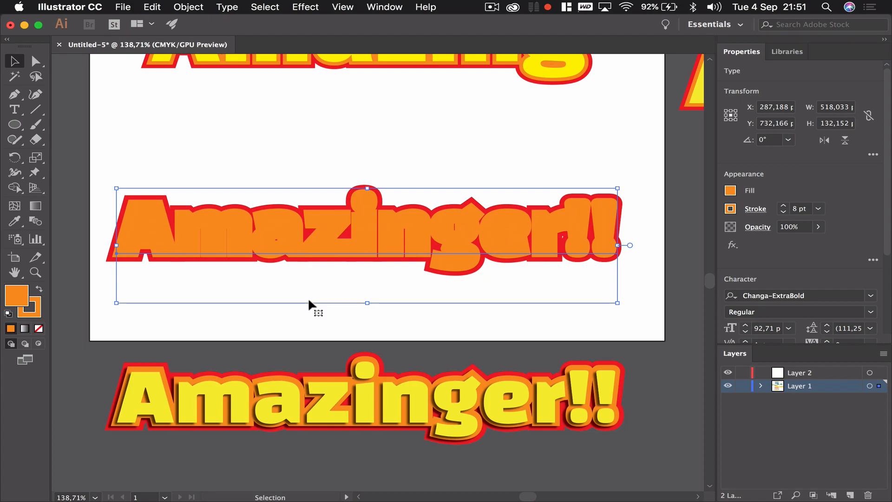
Duplicate the orange "Amazinger!!" text and place the copy about 14 pt right and 67 pt up.
{"action": "key", "text": "a"}
{"action": "key", "text": "v"}
{"action": "left_click_drag", "start_coordinate": [374, 223], "coordinate": [382, 179]}
Give the newest copy a yellow fill and no stroke, and align it over the orange "Amazinger!!" text.
{"action": "left_click", "coordinate": [731, 191]}
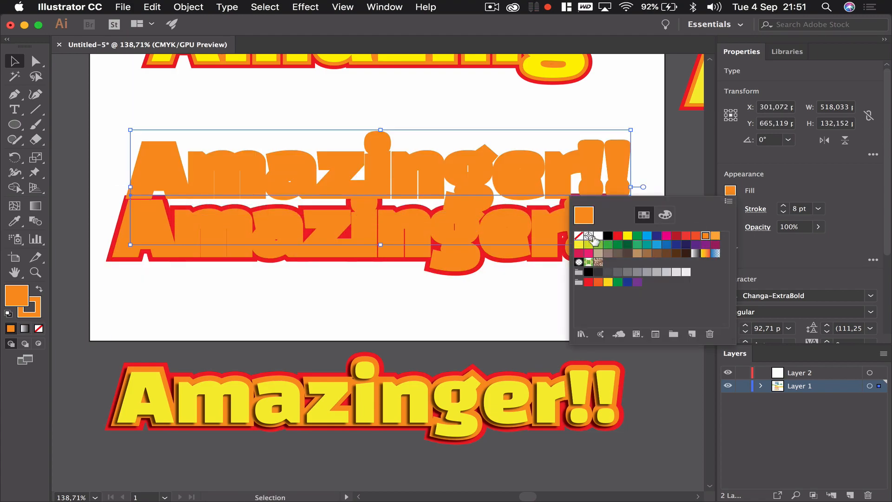
{"action": "left_click", "coordinate": [630, 239]}
{"action": "left_click", "coordinate": [816, 192]}
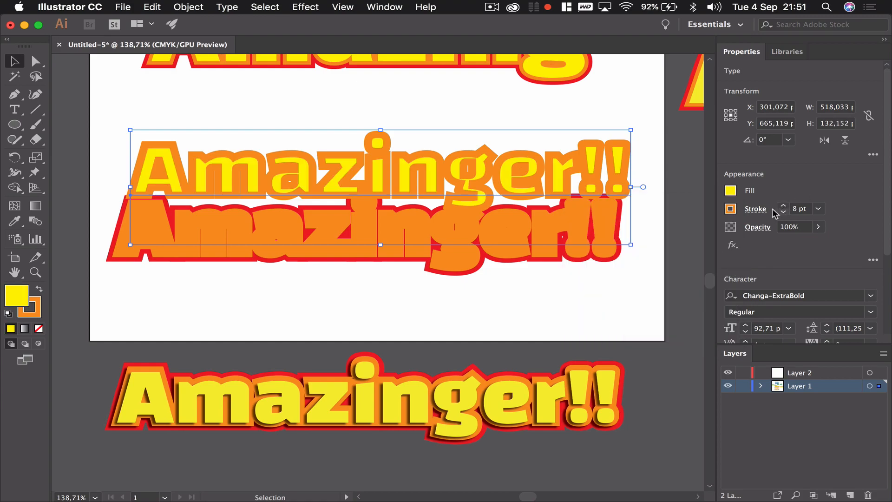
{"action": "left_click", "coordinate": [731, 209]}
{"action": "left_click", "coordinate": [579, 255]}
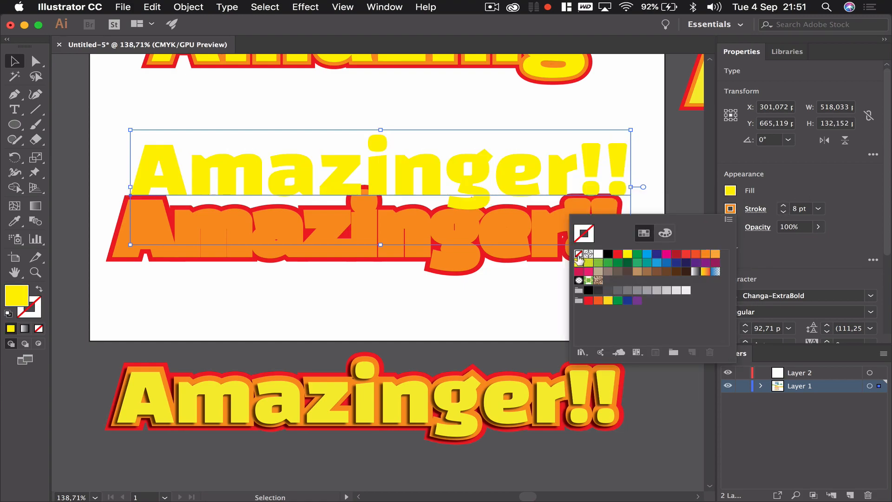
{"action": "left_click_drag", "start_coordinate": [473, 169], "coordinate": [458, 224]}
{"action": "left_click", "coordinate": [402, 319]}
Move the yellow "Amazinger!!" text up and about 47 pt right to expose the orange layer beneath.
{"action": "scroll", "coordinate": [402, 319], "scroll_direction": "up", "scroll_amount": 2}
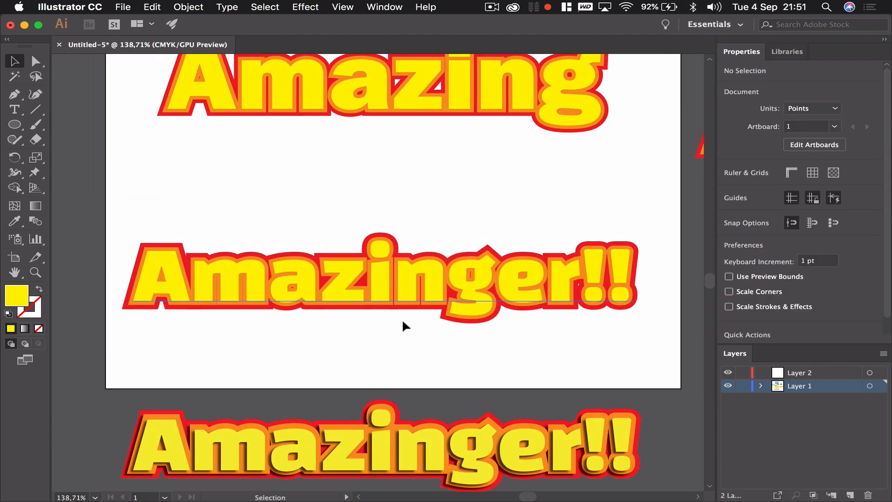
{"action": "scroll", "coordinate": [403, 319], "scroll_direction": "up", "scroll_amount": 2}
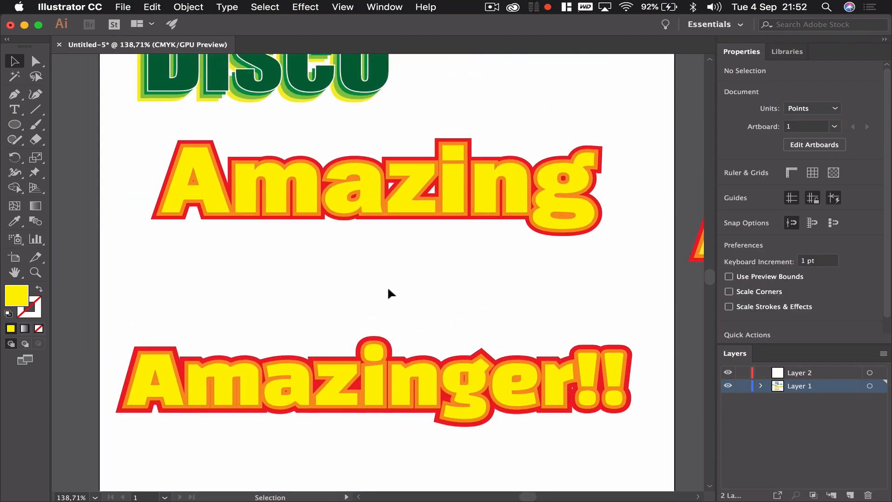
{"action": "scroll", "coordinate": [186, 424], "scroll_direction": "down", "scroll_amount": 5}
{"action": "scroll", "coordinate": [186, 424], "scroll_direction": "left", "scroll_amount": 3}
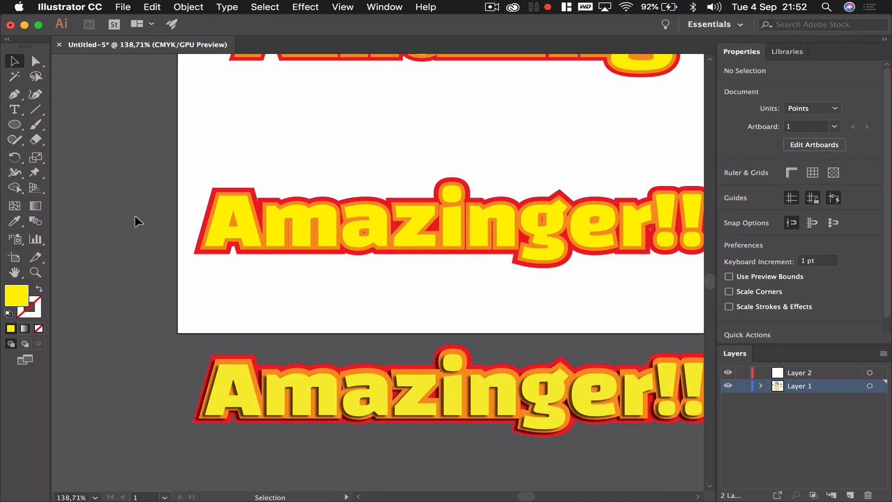
{"action": "scroll", "coordinate": [135, 216], "scroll_direction": "up", "scroll_amount": 6}
{"action": "scroll", "coordinate": [157, 194], "scroll_direction": "up", "scroll_amount": 3}
{"action": "scroll", "coordinate": [157, 194], "scroll_direction": "right", "scroll_amount": 5}
{"action": "scroll", "coordinate": [157, 194], "scroll_direction": "down", "scroll_amount": 3}
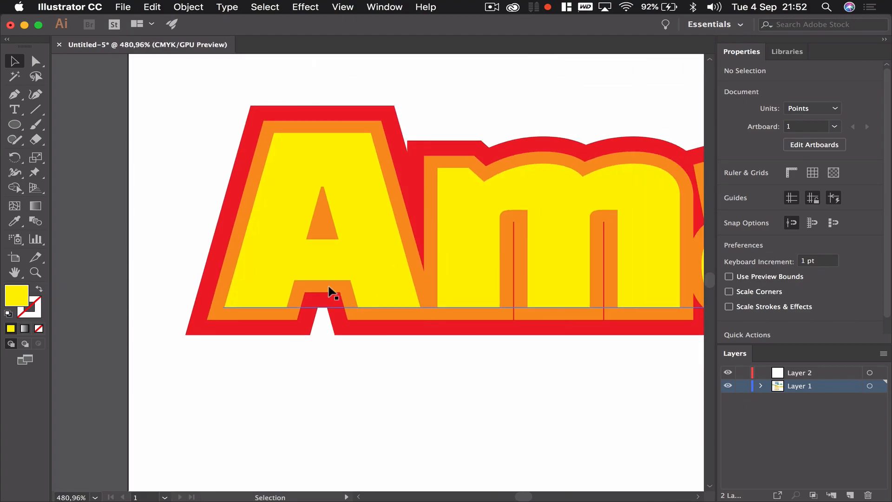
{"action": "left_click_drag", "start_coordinate": [313, 283], "coordinate": [422, 216]}
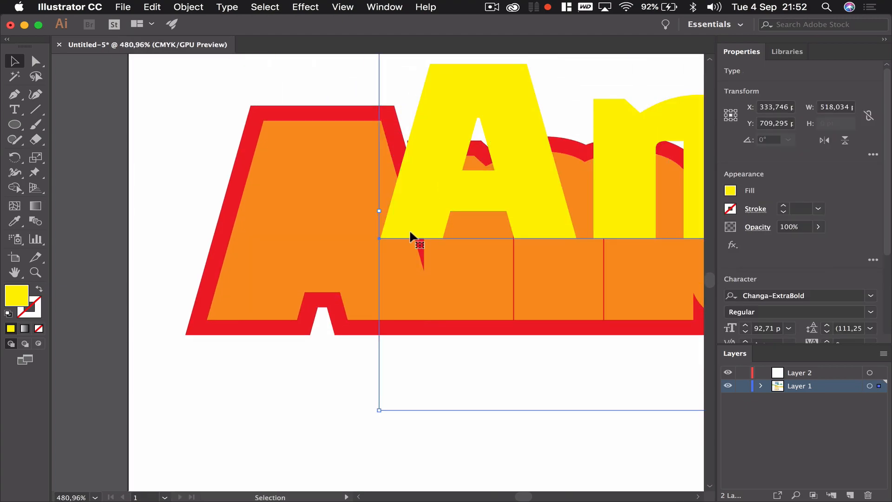
Start a Drop Shadow effect on the orange "Amazinger!!" text and turn on its preview.
{"action": "left_click", "coordinate": [266, 285]}
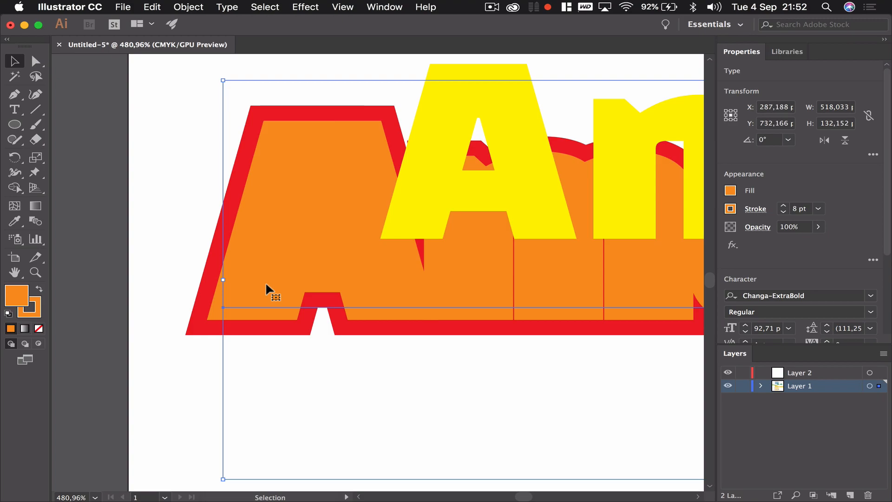
{"action": "left_click", "coordinate": [318, 6]}
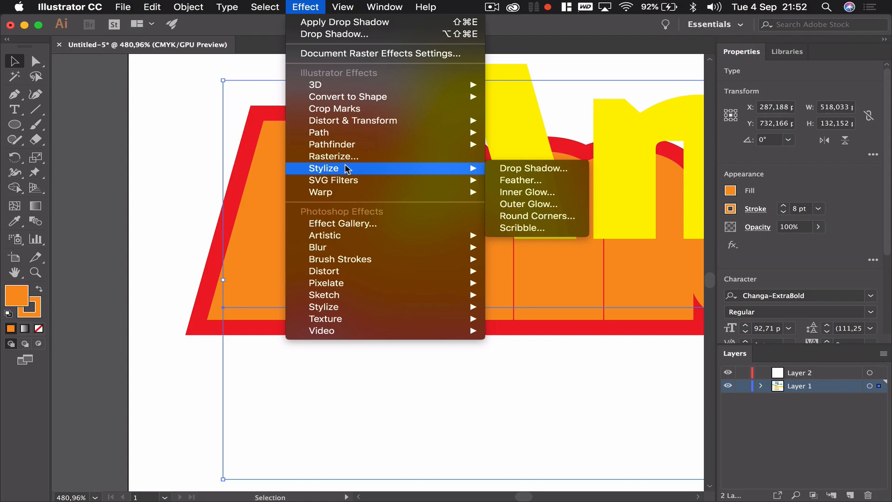
{"action": "left_click", "coordinate": [523, 171]}
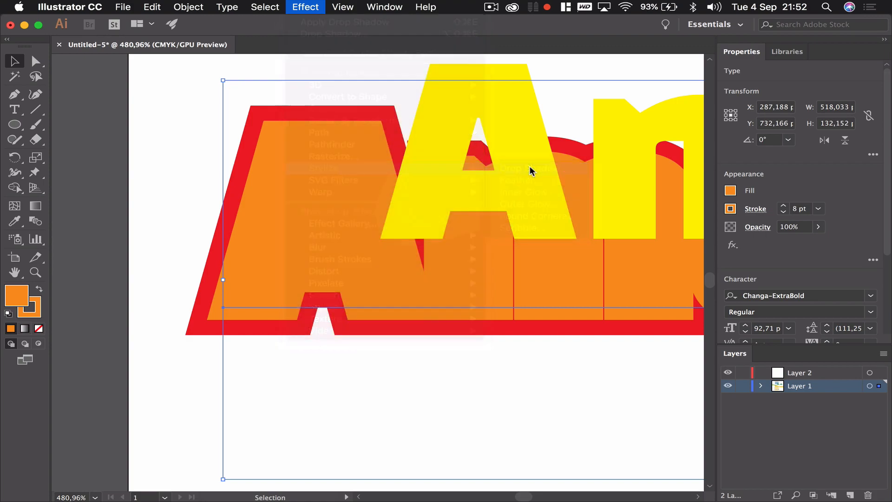
{"action": "left_click_drag", "start_coordinate": [447, 277], "coordinate": [602, 43]}
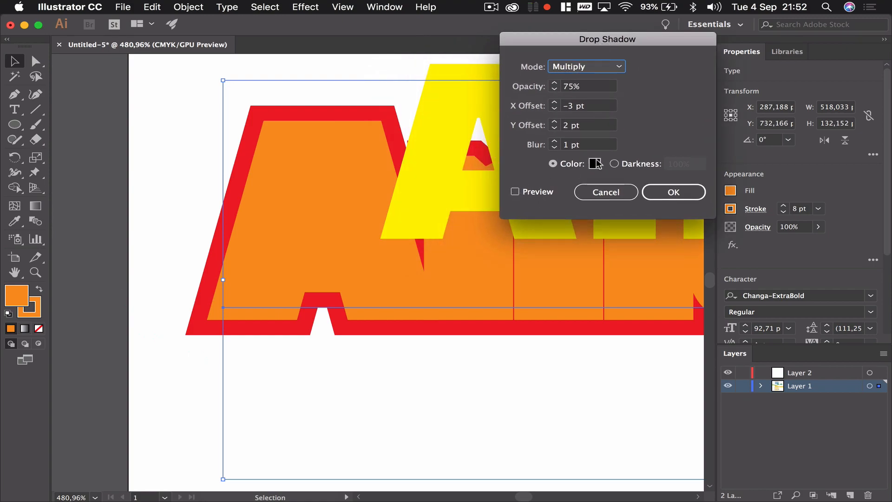
{"action": "left_click", "coordinate": [537, 190]}
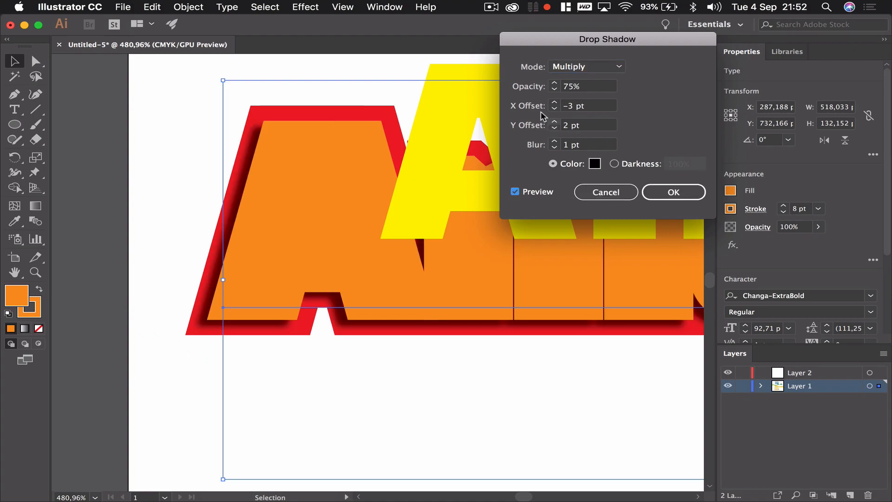
Set the drop shadow's X offset to 10 pt.
{"action": "left_click", "coordinate": [555, 102]}
{"action": "left_click", "coordinate": [555, 103]}
{"action": "left_click", "coordinate": [555, 103]}
{"action": "left_click", "coordinate": [555, 103]}
{"action": "left_click", "coordinate": [554, 102]}
{"action": "left_click", "coordinate": [555, 102]}
{"action": "left_click", "coordinate": [555, 103]}
{"action": "left_click", "coordinate": [555, 103]}
{"action": "left_click", "coordinate": [555, 103]}
{"action": "left_click", "coordinate": [555, 102]}
{"action": "left_click", "coordinate": [554, 103]}
{"action": "left_click", "coordinate": [554, 103]}
{"action": "left_click", "coordinate": [555, 102]}
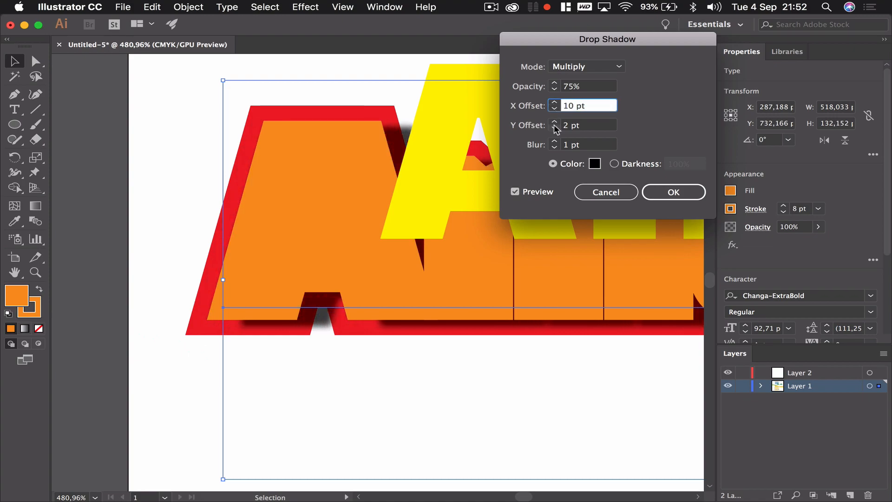
Try a Y offset of 11 pt and a blur of 5 pt for the orange text's drop shadow.
{"action": "left_click", "coordinate": [555, 122]}
{"action": "left_click", "coordinate": [555, 122]}
{"action": "left_click", "coordinate": [554, 121]}
{"action": "left_click", "coordinate": [555, 122]}
{"action": "left_click", "coordinate": [554, 122]}
{"action": "left_click", "coordinate": [554, 122]}
{"action": "left_click", "coordinate": [555, 122]}
{"action": "left_click", "coordinate": [555, 122]}
{"action": "left_click", "coordinate": [555, 142]}
{"action": "left_click", "coordinate": [555, 142]}
{"action": "left_click", "coordinate": [554, 143]}
{"action": "left_click", "coordinate": [554, 142]}
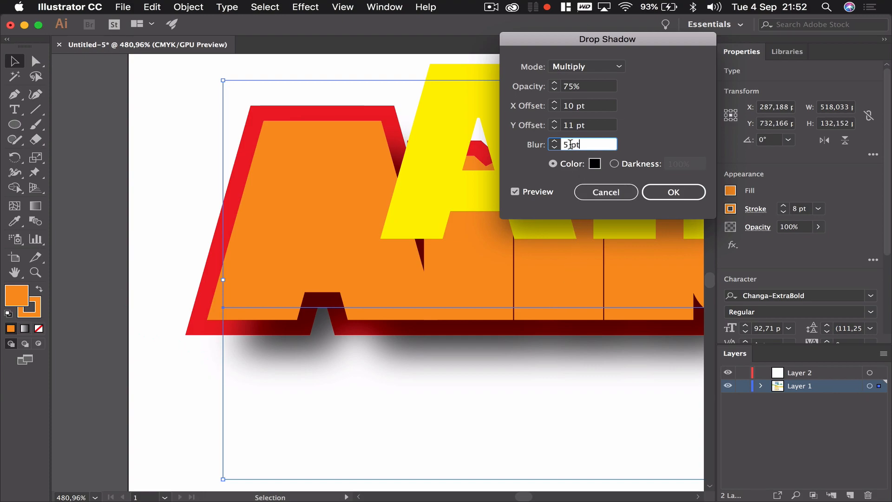
Set the X offset of the orange text's drop shadow to -2 pt.
{"action": "left_click", "coordinate": [554, 110]}
{"action": "left_click", "coordinate": [554, 110]}
{"action": "left_click", "coordinate": [554, 110]}
{"action": "left_click", "coordinate": [554, 109]}
{"action": "left_click", "coordinate": [554, 110]}
{"action": "left_click", "coordinate": [554, 109]}
{"action": "left_click", "coordinate": [554, 109]}
{"action": "left_click", "coordinate": [554, 109]}
{"action": "left_click", "coordinate": [554, 109]}
{"action": "left_click", "coordinate": [554, 109]}
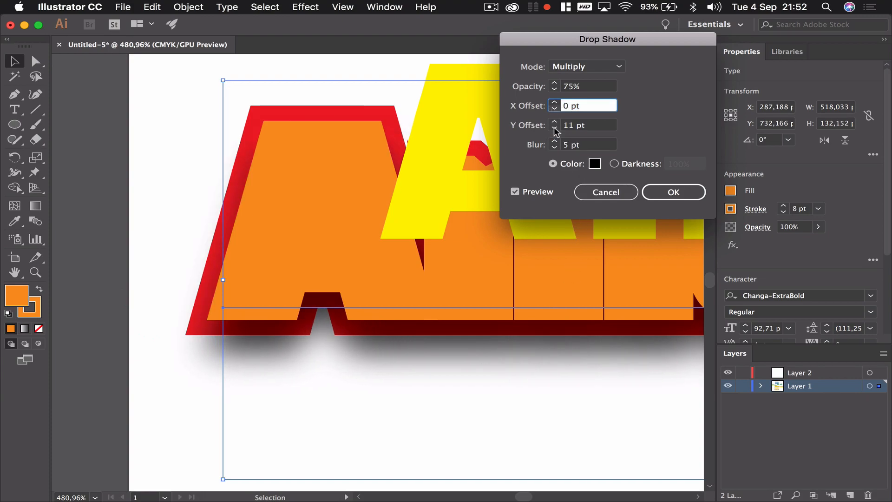
{"action": "left_click", "coordinate": [554, 109]}
{"action": "left_click", "coordinate": [555, 110]}
{"action": "key", "text": "Tab"}
Set the drop shadow's Y offset to 3 pt and its blur to 2 pt.
{"action": "left_click", "coordinate": [554, 128]}
{"action": "left_click", "coordinate": [555, 128]}
{"action": "left_click", "coordinate": [555, 128]}
{"action": "left_click", "coordinate": [555, 128]}
{"action": "left_click", "coordinate": [554, 129]}
{"action": "left_click", "coordinate": [555, 128]}
{"action": "left_click", "coordinate": [554, 148]}
{"action": "left_click", "coordinate": [554, 147]}
{"action": "left_click", "coordinate": [554, 148]}
{"action": "left_click", "coordinate": [554, 148]}
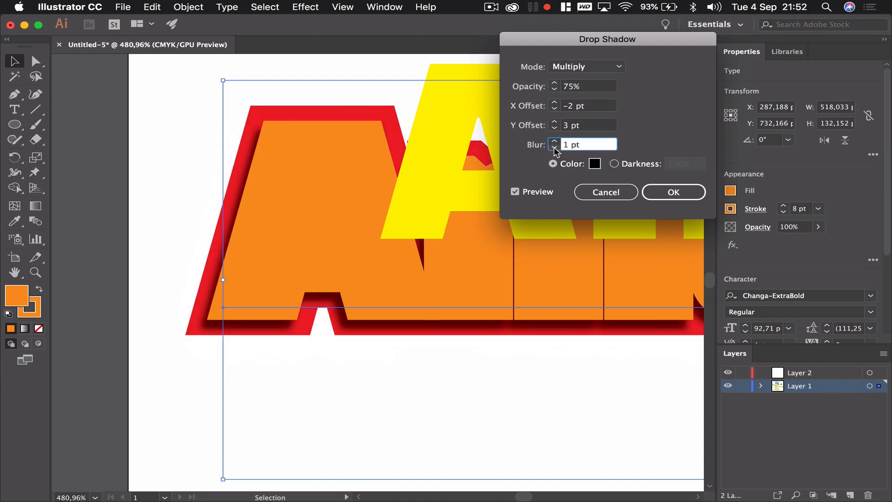
{"action": "left_click", "coordinate": [555, 141]}
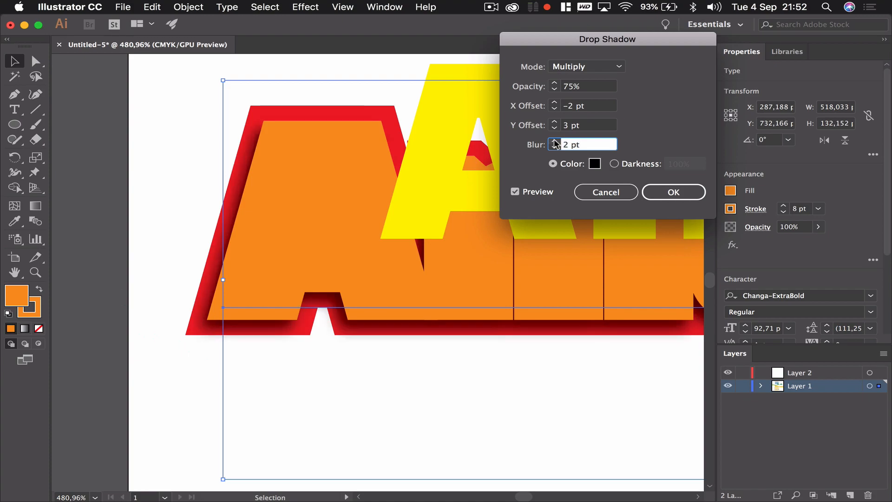
Set the drop shadow's X offset to -3 pt and apply the effect to the orange text.
{"action": "left_click", "coordinate": [556, 110]}
{"action": "left_click", "coordinate": [556, 110]}
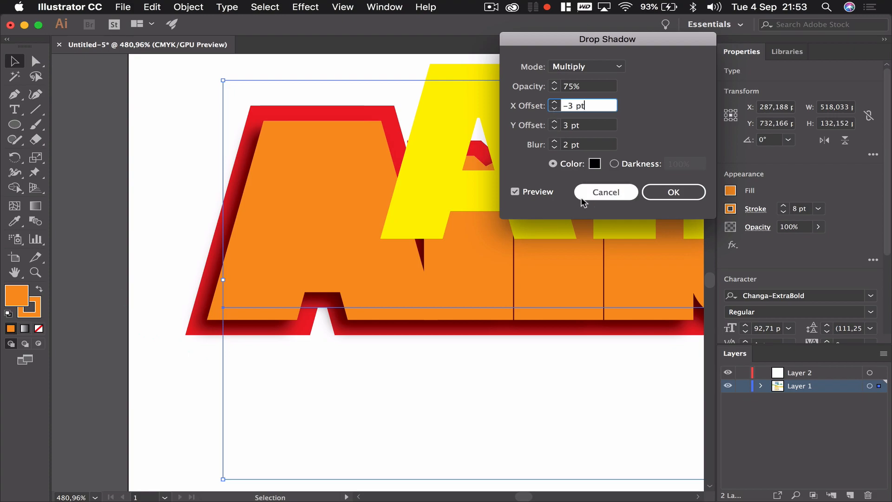
{"action": "left_click", "coordinate": [660, 197]}
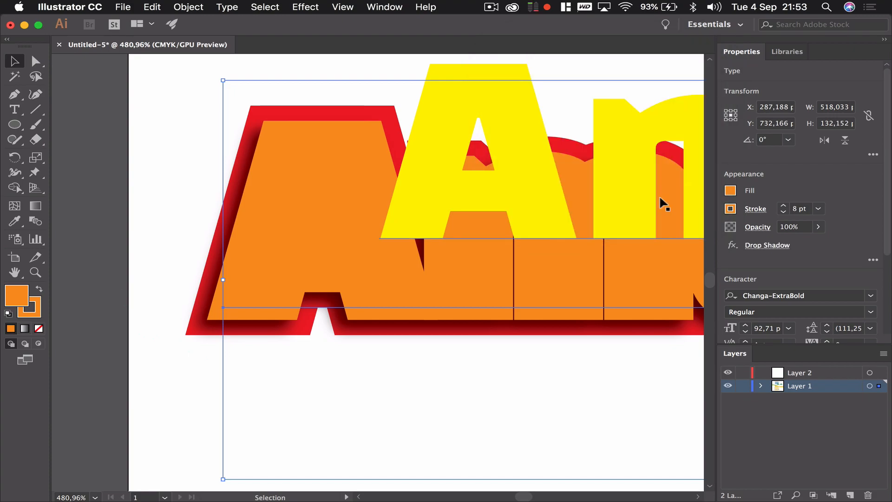
Realign the yellow "Amazinger!!" text over the orange layer and give it a drop shadow with -3 pt X offset, 3 pt Y offset and 2 pt blur.
{"action": "left_click_drag", "start_coordinate": [461, 113], "coordinate": [303, 181]}
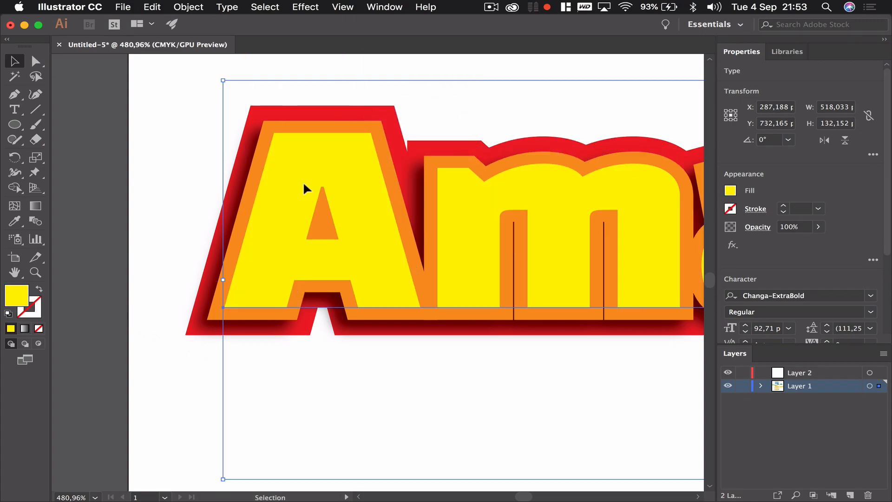
{"action": "left_click", "coordinate": [305, 6]}
{"action": "mouse_move", "coordinate": [347, 171]}
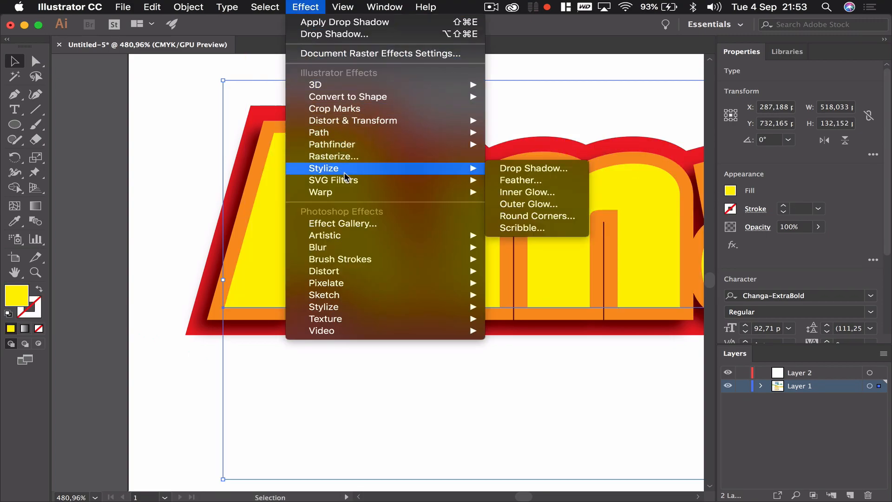
{"action": "left_click", "coordinate": [511, 169]}
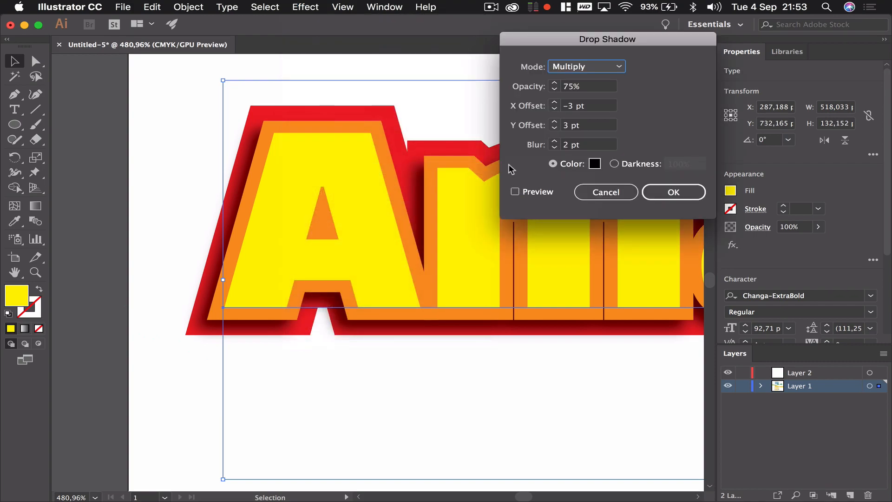
{"action": "left_click", "coordinate": [534, 192]}
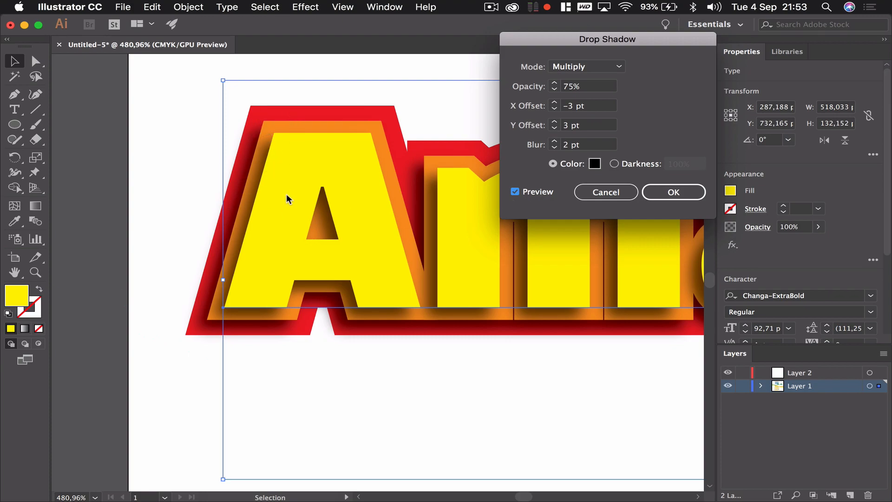
{"action": "left_click", "coordinate": [674, 191]}
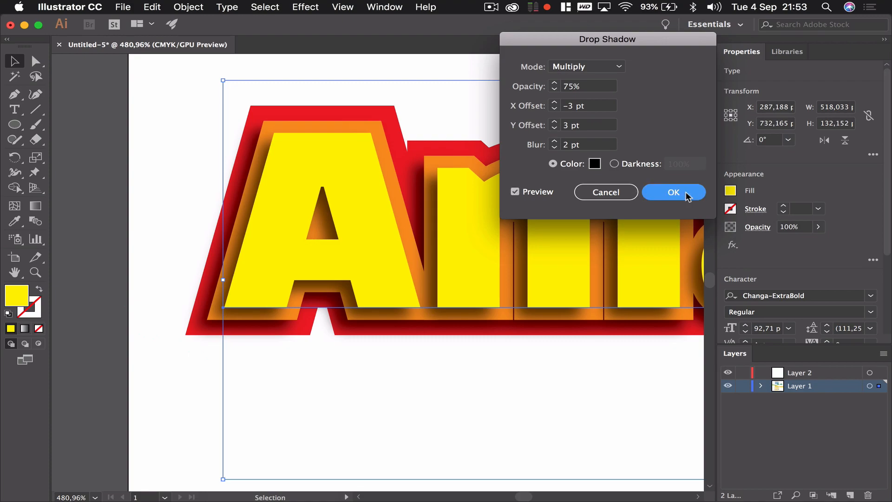
Group the stacked red, orange and yellow "Amazinger!!" texts on the artboard.
{"action": "scroll", "coordinate": [427, 391], "scroll_direction": "down", "scroll_amount": 10}
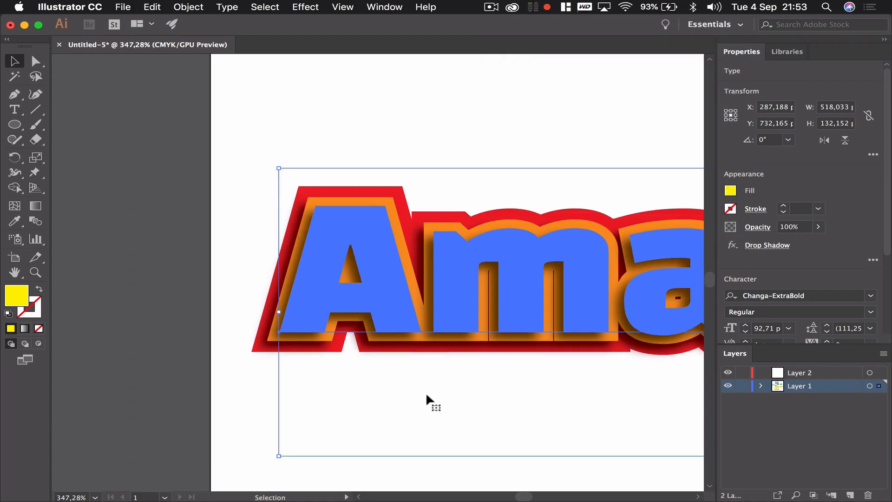
{"action": "scroll", "coordinate": [426, 395], "scroll_direction": "right", "scroll_amount": 5}
{"action": "scroll", "coordinate": [427, 395], "scroll_direction": "down", "scroll_amount": 2}
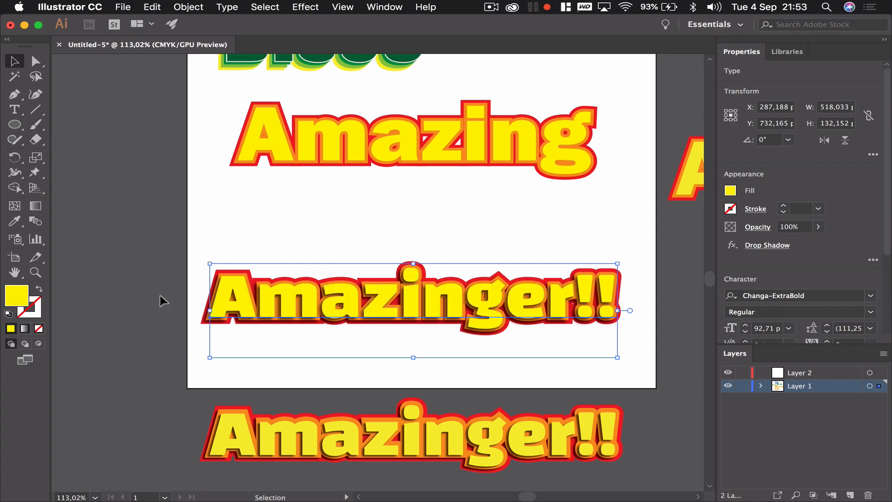
{"action": "left_click", "coordinate": [130, 289]}
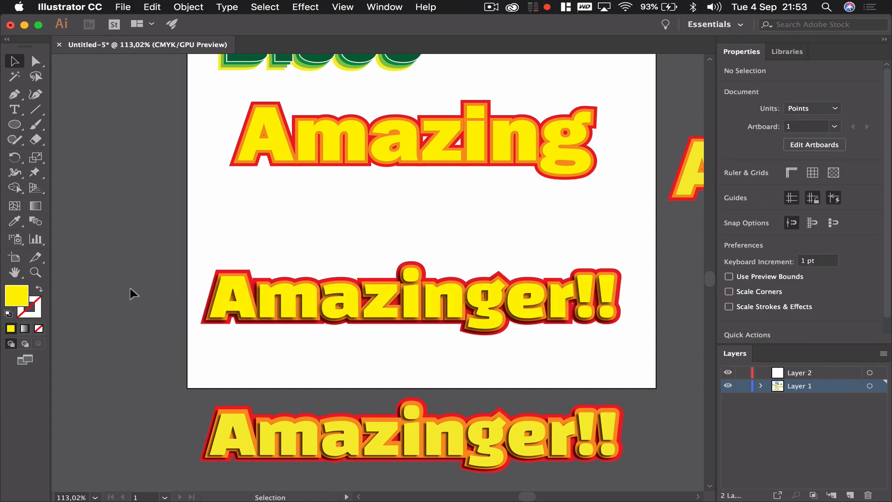
{"action": "left_click_drag", "start_coordinate": [149, 235], "coordinate": [331, 342]}
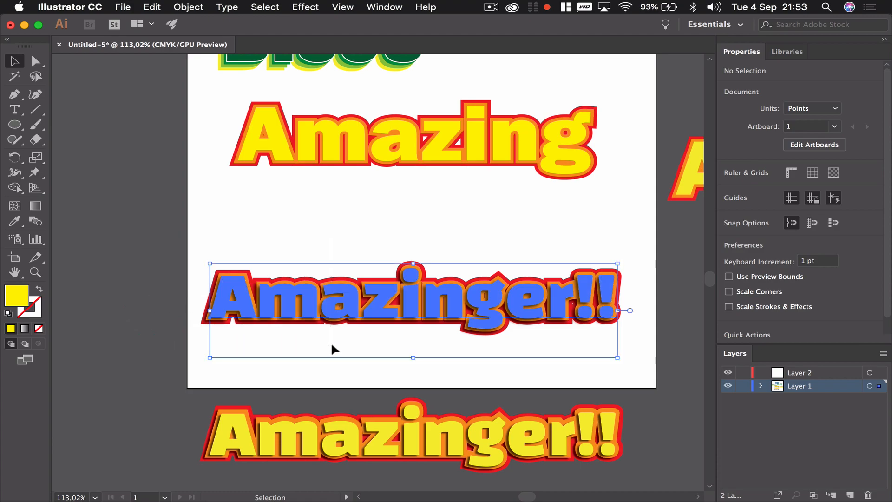
{"action": "left_click", "coordinate": [188, 6]}
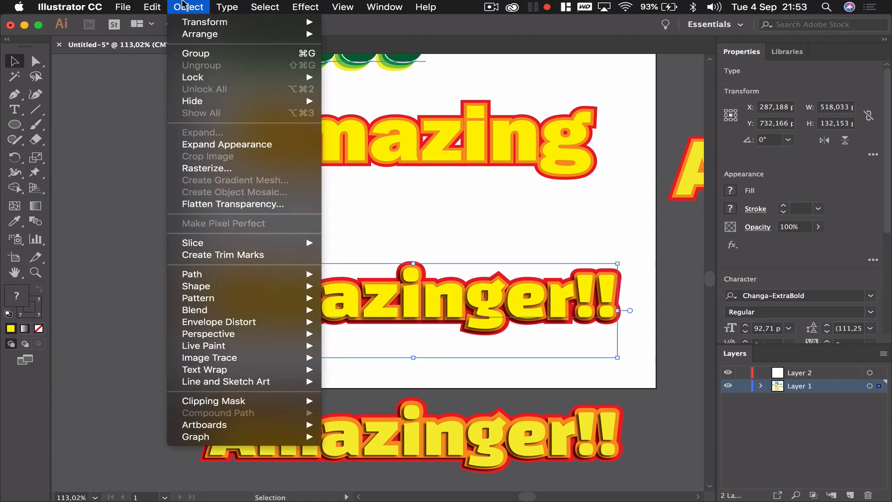
{"action": "left_click", "coordinate": [199, 54]}
Move the grouped "Amazinger!!" text about 11 pt down on the artboard.
{"action": "left_click", "coordinate": [168, 205]}
{"action": "mouse_move", "coordinate": [288, 303]}
{"action": "left_mouse_down"}
{"action": "mouse_move", "coordinate": [286, 231]}
{"action": "mouse_move", "coordinate": [298, 313]}
{"action": "mouse_move", "coordinate": [299, 303]}
{"action": "left_mouse_up"}
{"action": "key", "text": "super+0"}
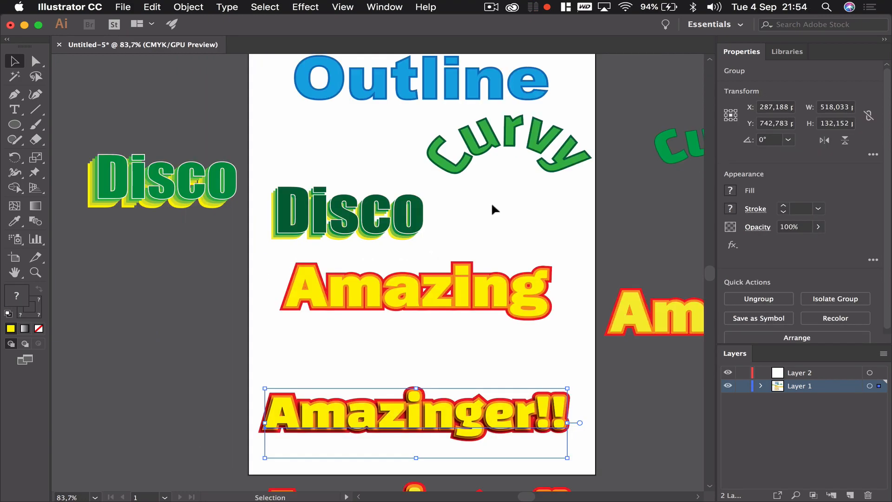